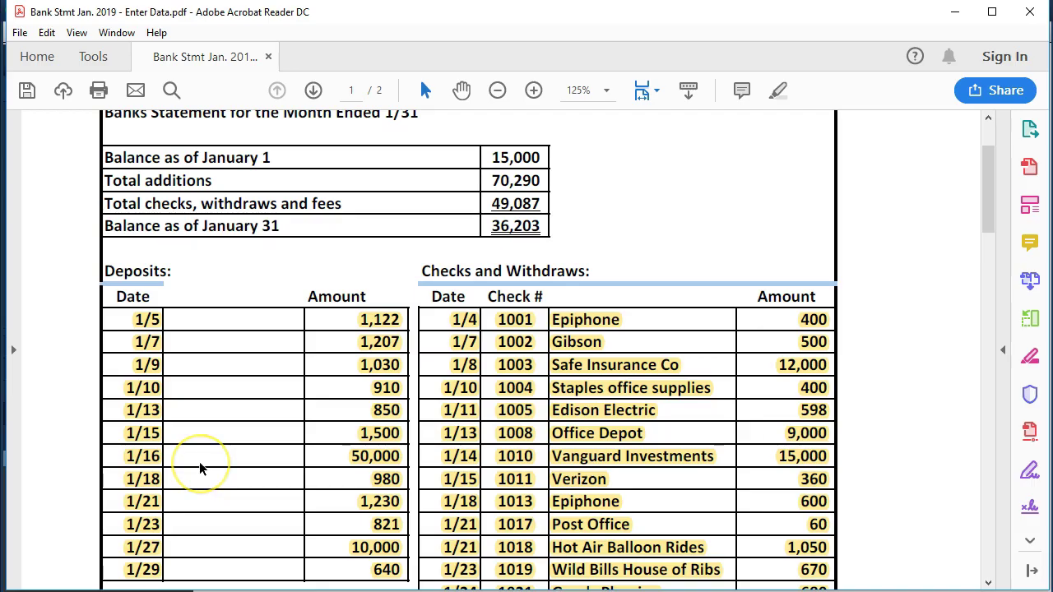
Review the January bank statement from the balance summary through deposits, checks and withdrawals
scroll(200, 468, up, 1)
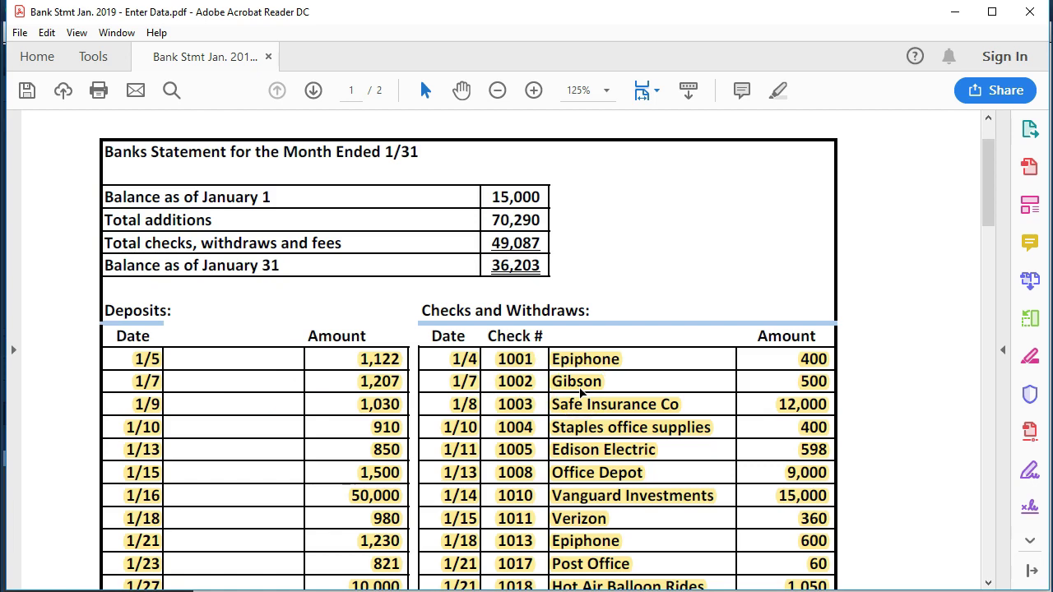
scroll(580, 394, down, 3)
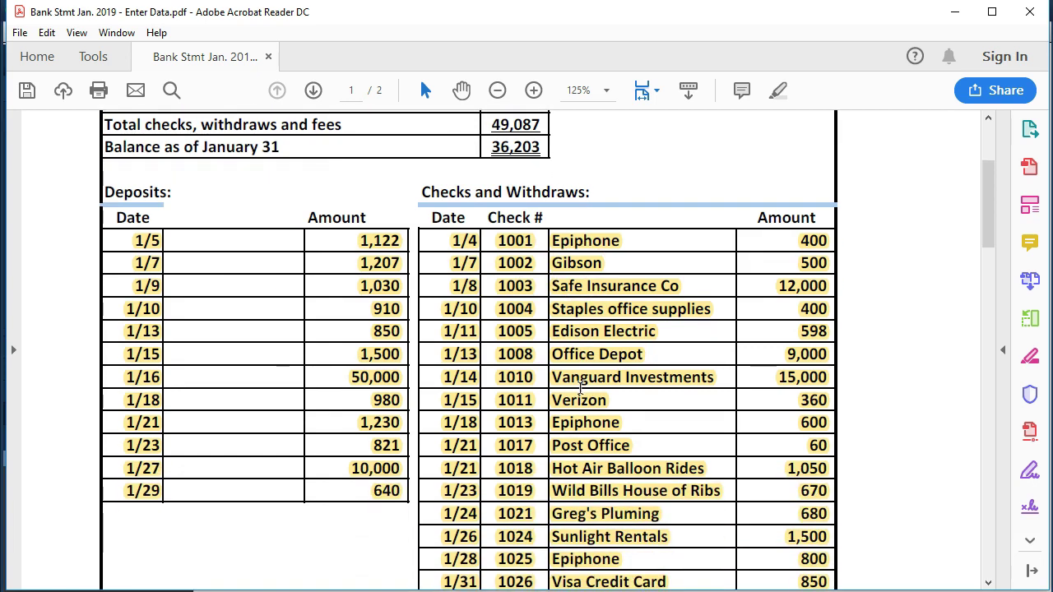
scroll(581, 394, down, 3)
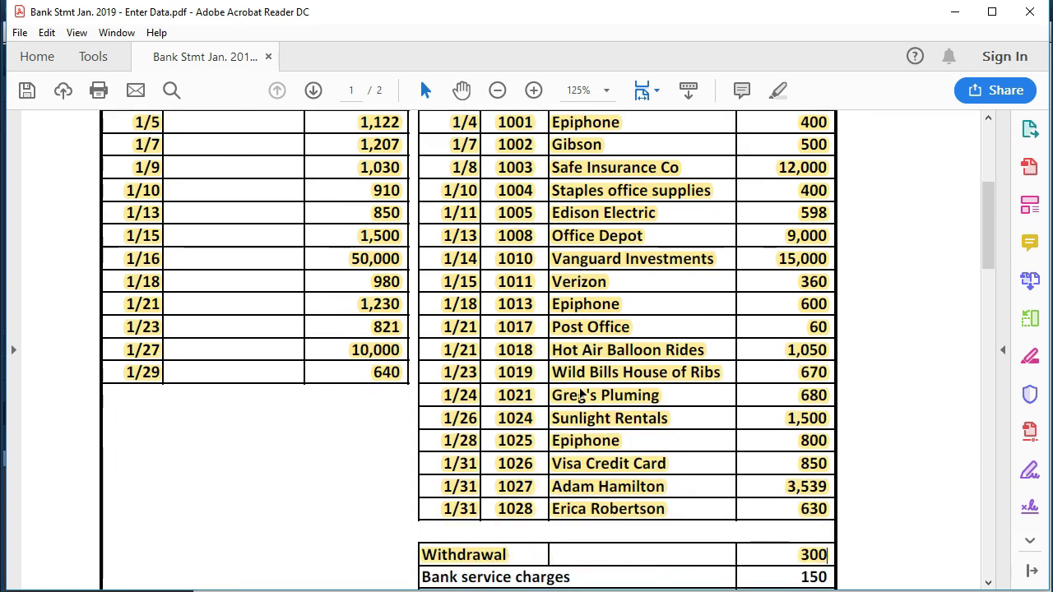
scroll(581, 395, down, 1)
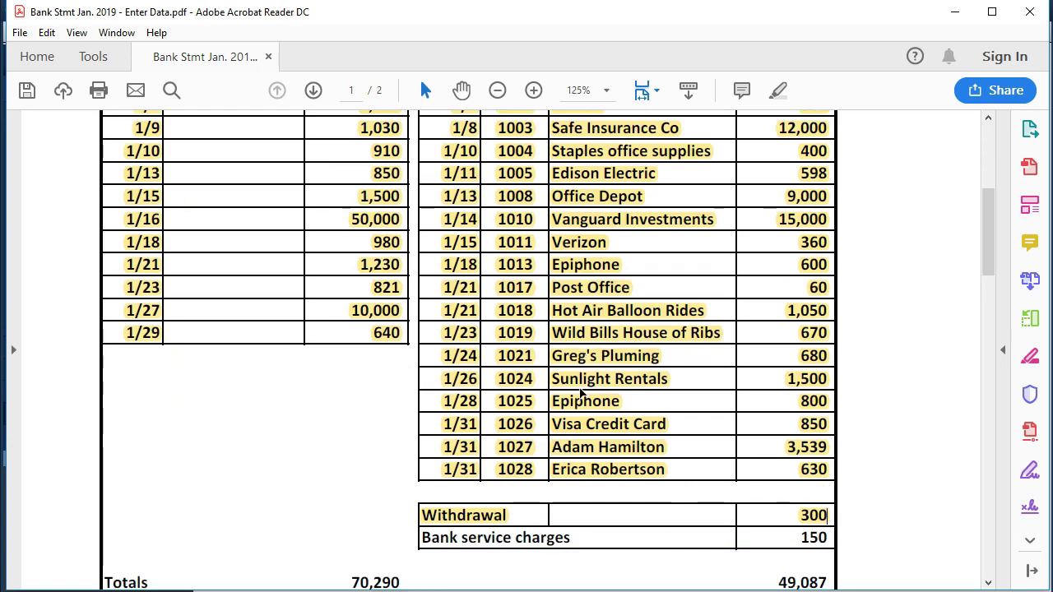
Switch to the Open Items Jan. 2019 document in Word and review its questions about unclear transactions
click(463, 591)
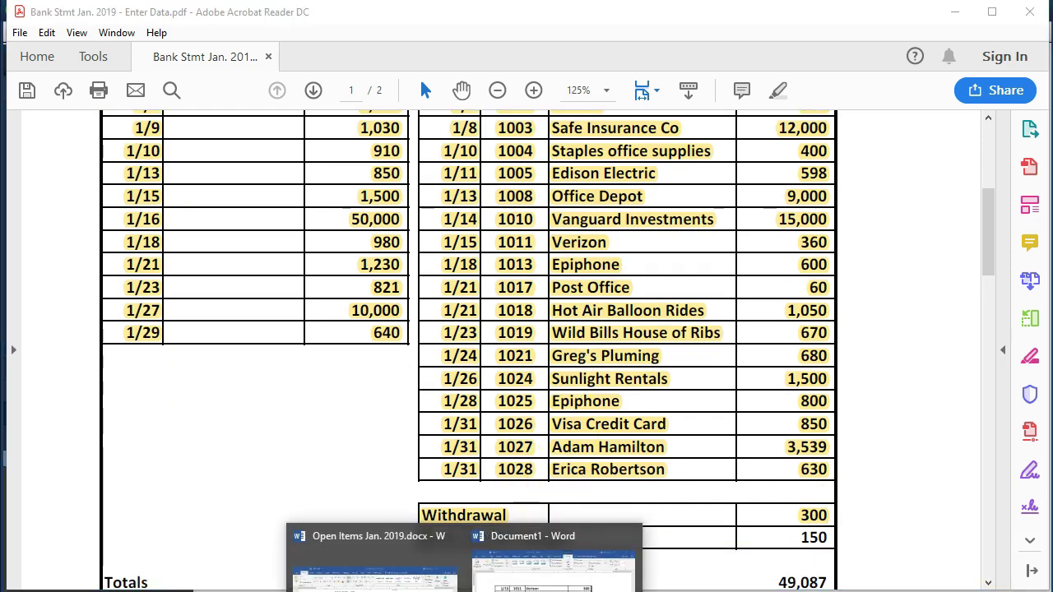
click(374, 567)
scroll(413, 459, up, 4)
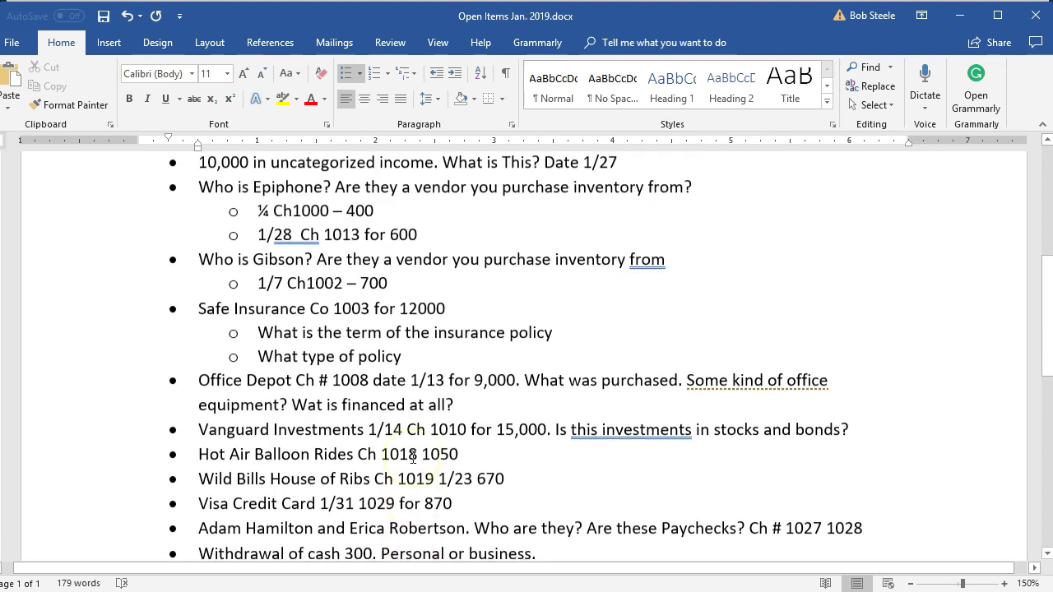
scroll(413, 458, up, 3)
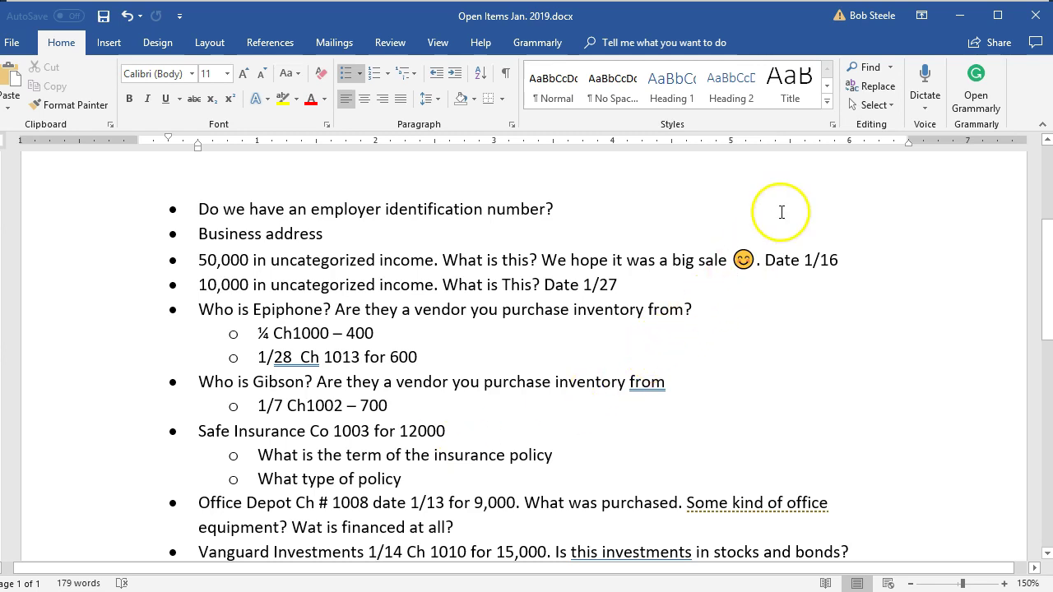
Return to the bank statement PDF and examine the listed deposits and checks again
click(959, 28)
scroll(449, 367, up, 2)
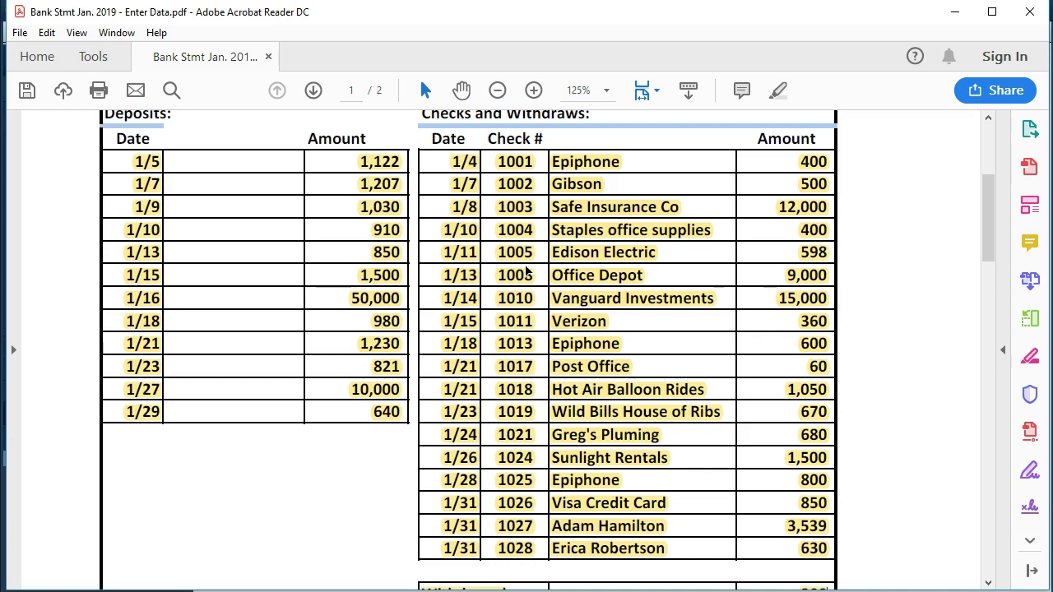
click(526, 274)
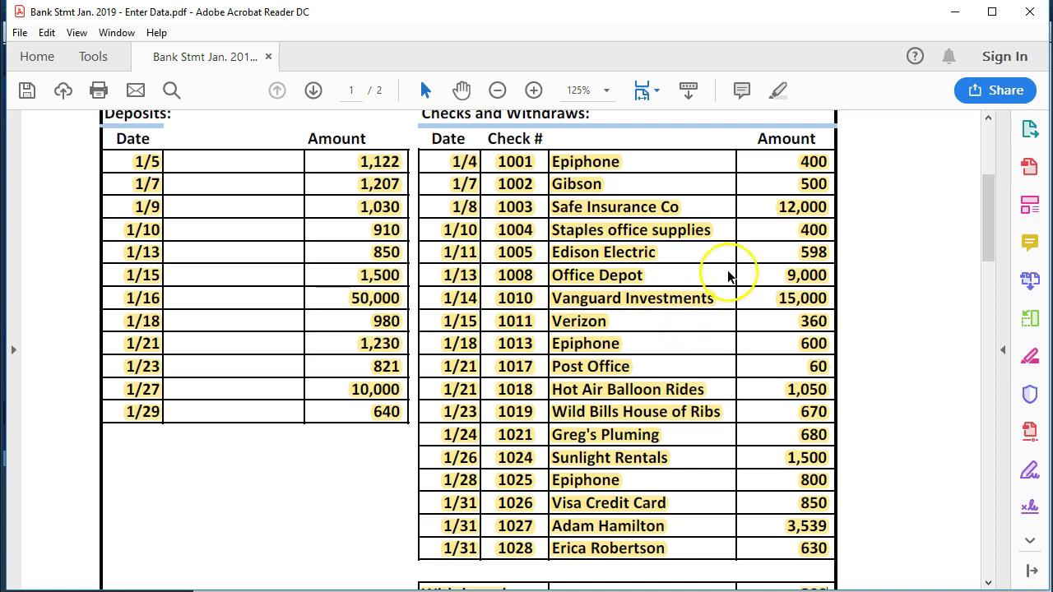
Switch to QuickBooks and open the Balance Sheet Standard report
click(955, 13)
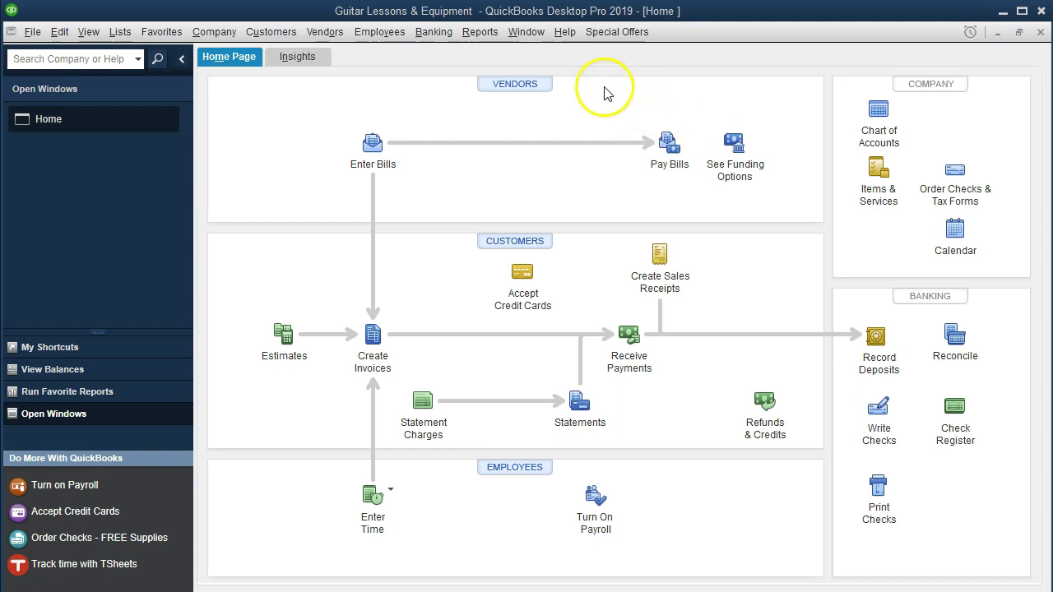
click(480, 32)
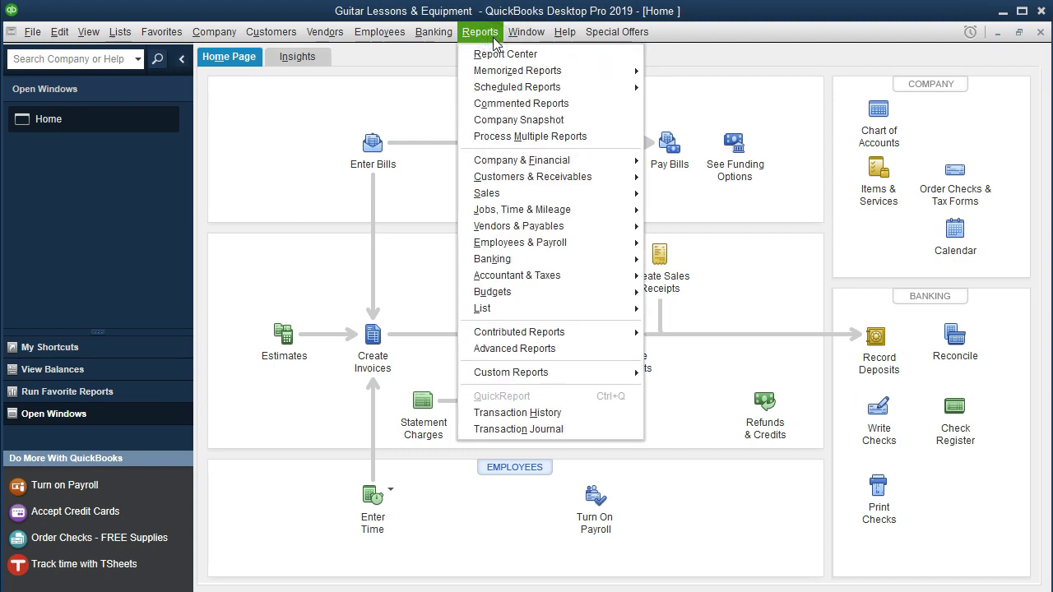
mouse_move(575, 160)
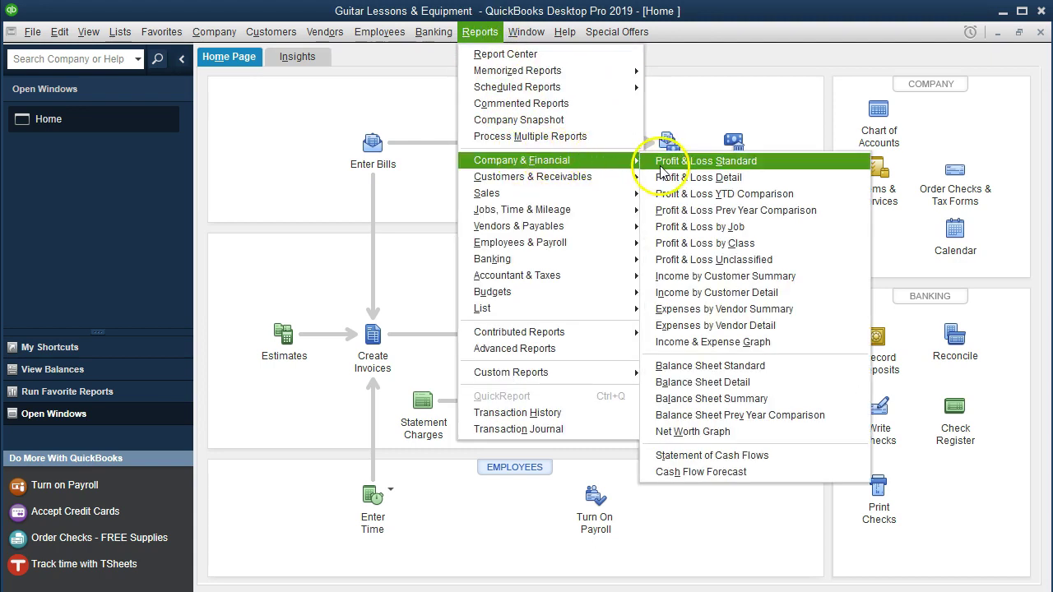
click(777, 367)
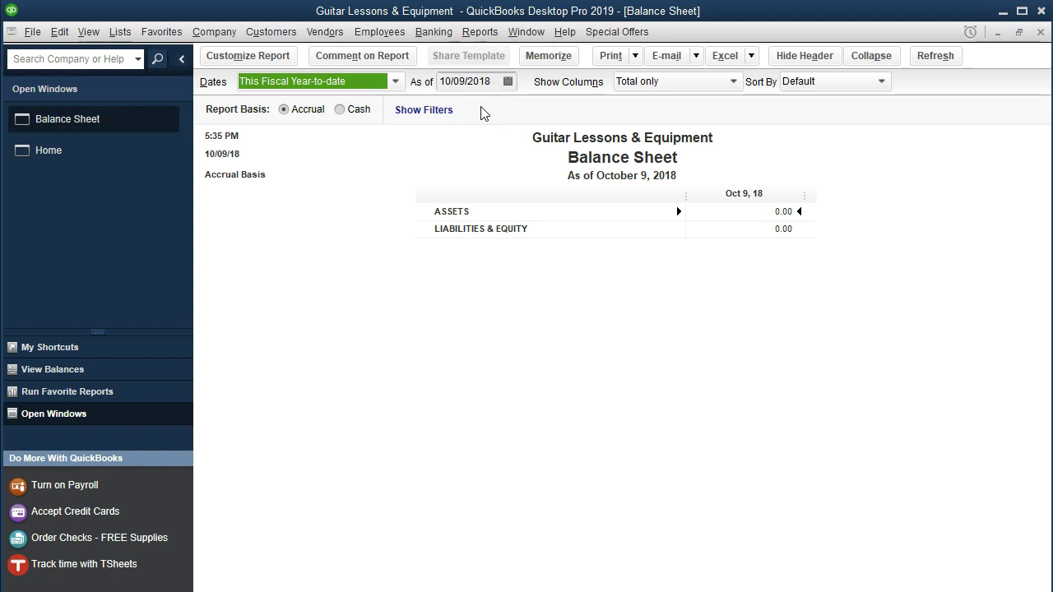
Customize the Balance Sheet report to cover 01/01/2019 to 12/31/2019
click(291, 61)
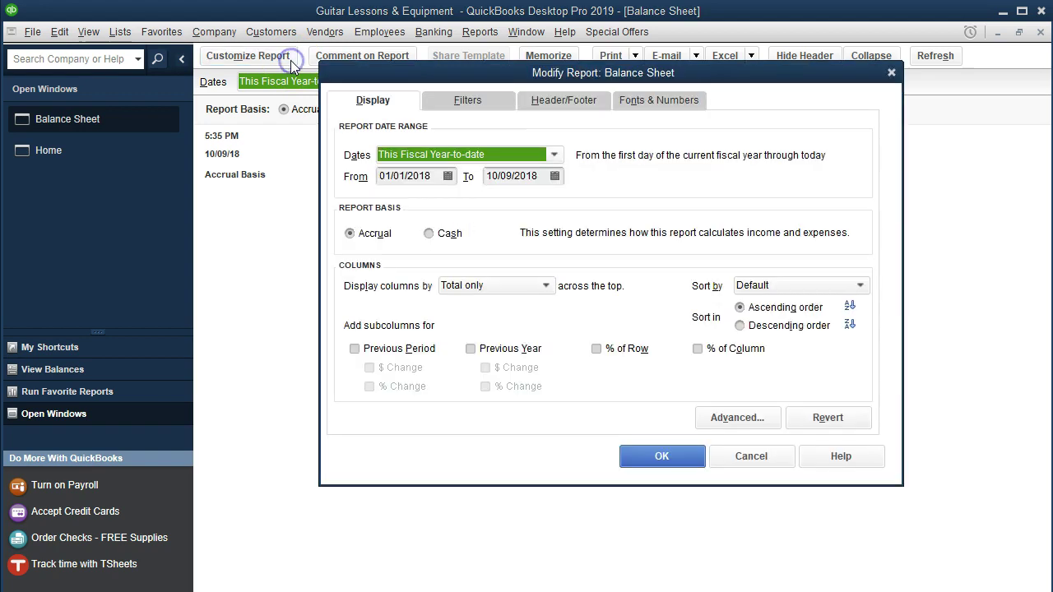
key(Tab)
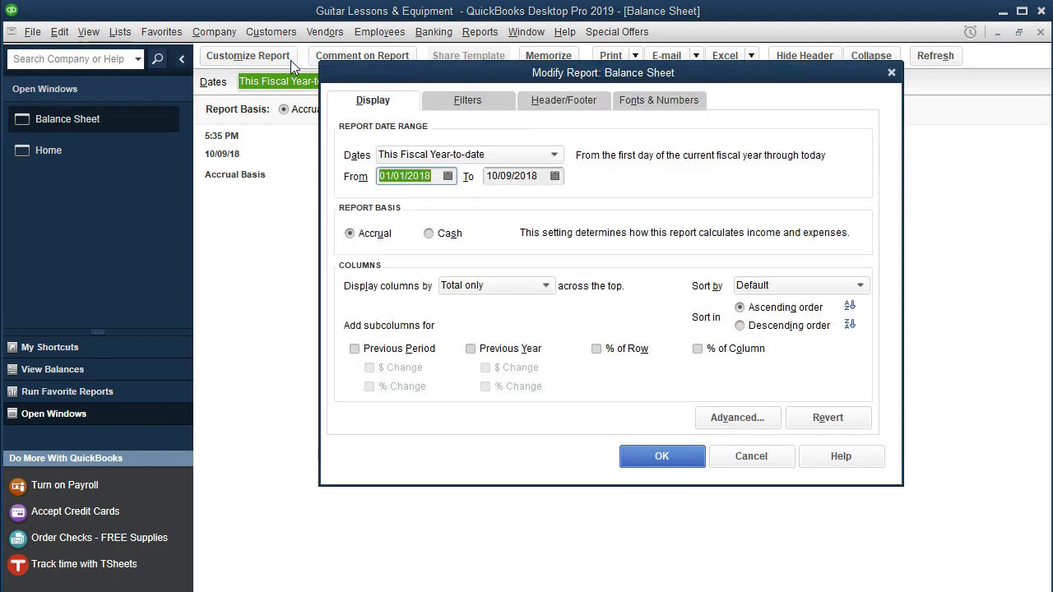
text(01)
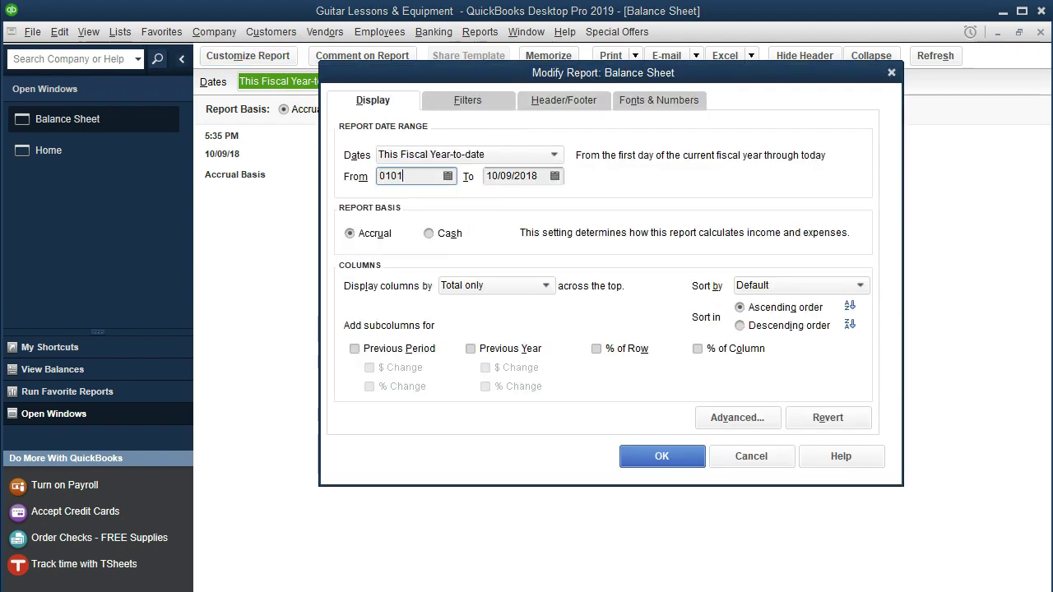
text(/01/2019)
key(Tab)
text(1)
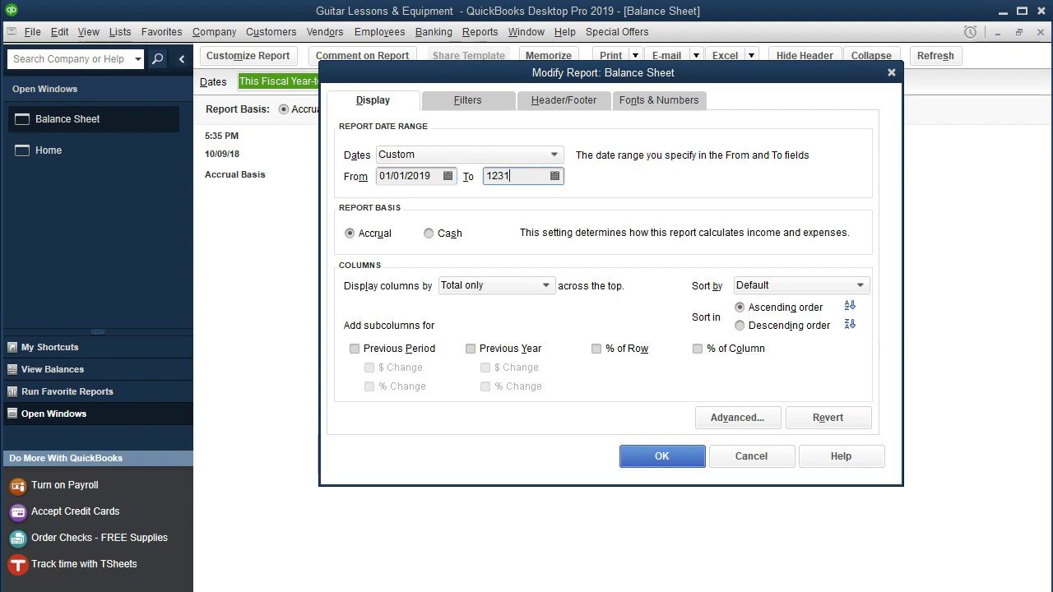
text(2/31/2019)
key(Tab)
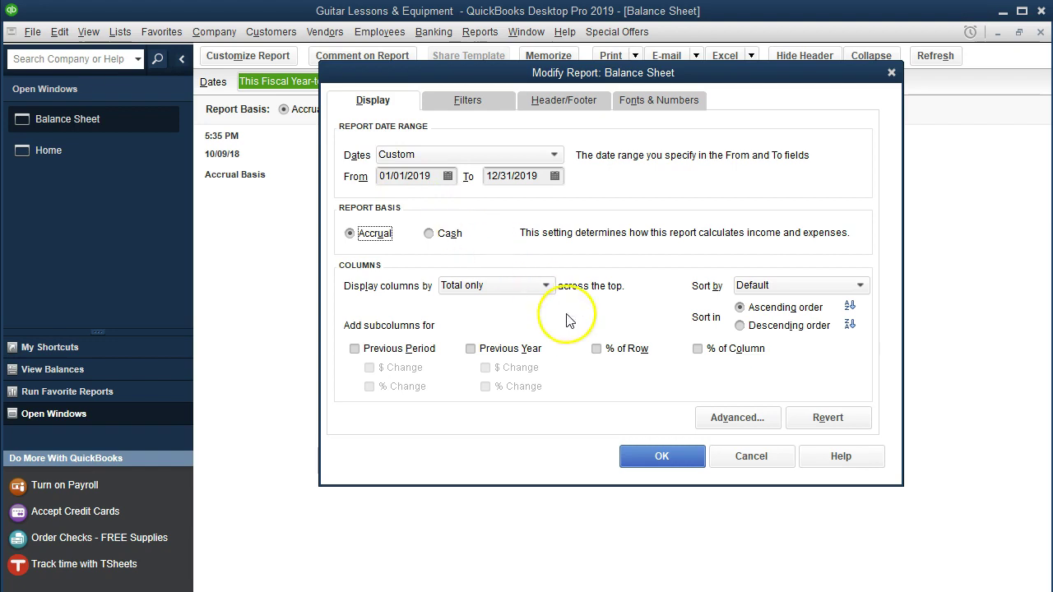
click(642, 459)
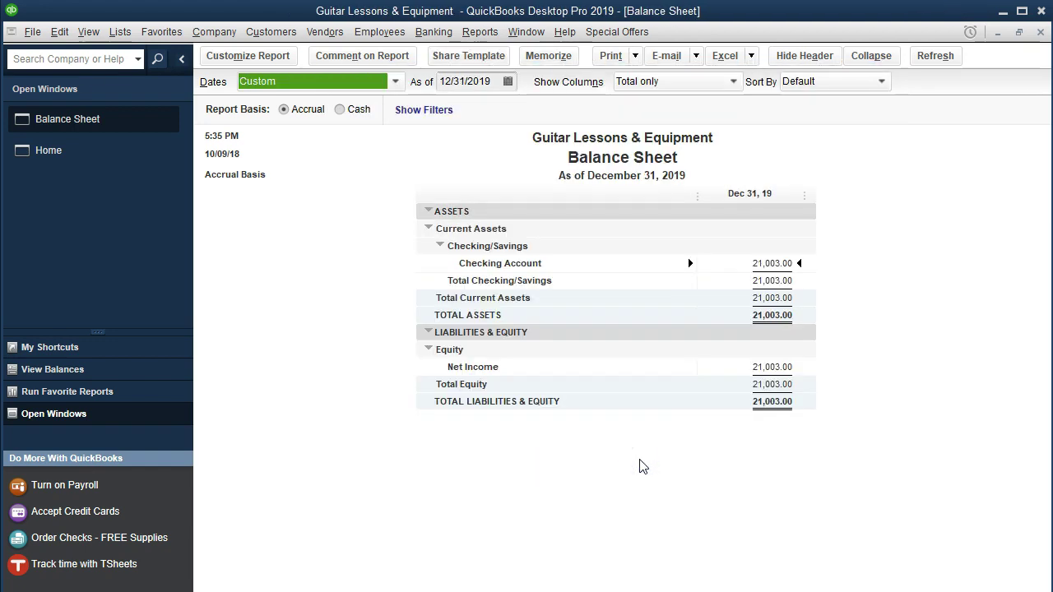
Examine the asset totals and the Net Income line on the Balance Sheet
click(734, 301)
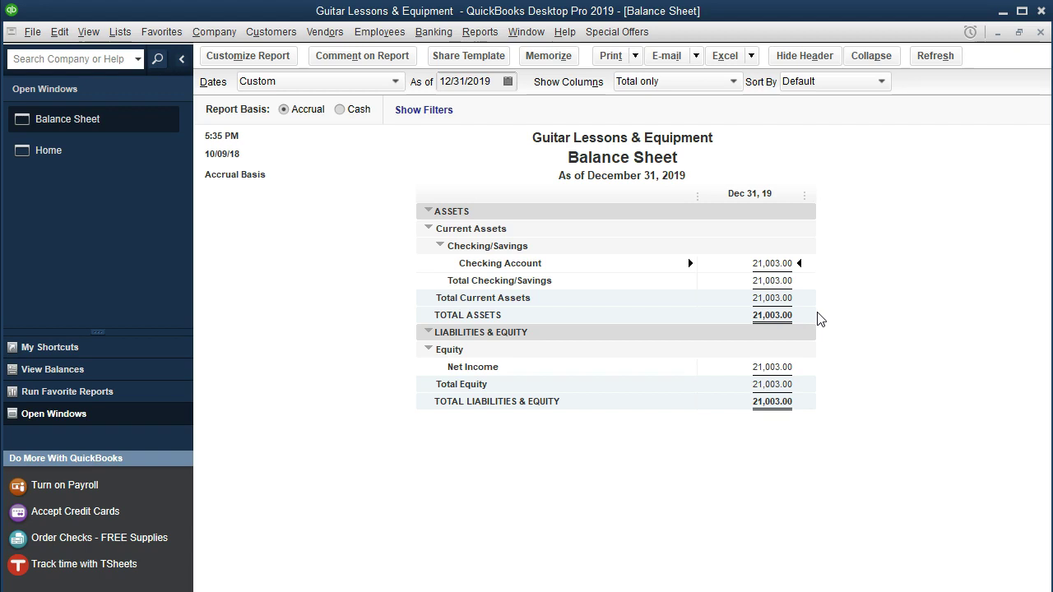
click(804, 368)
click(732, 355)
click(771, 367)
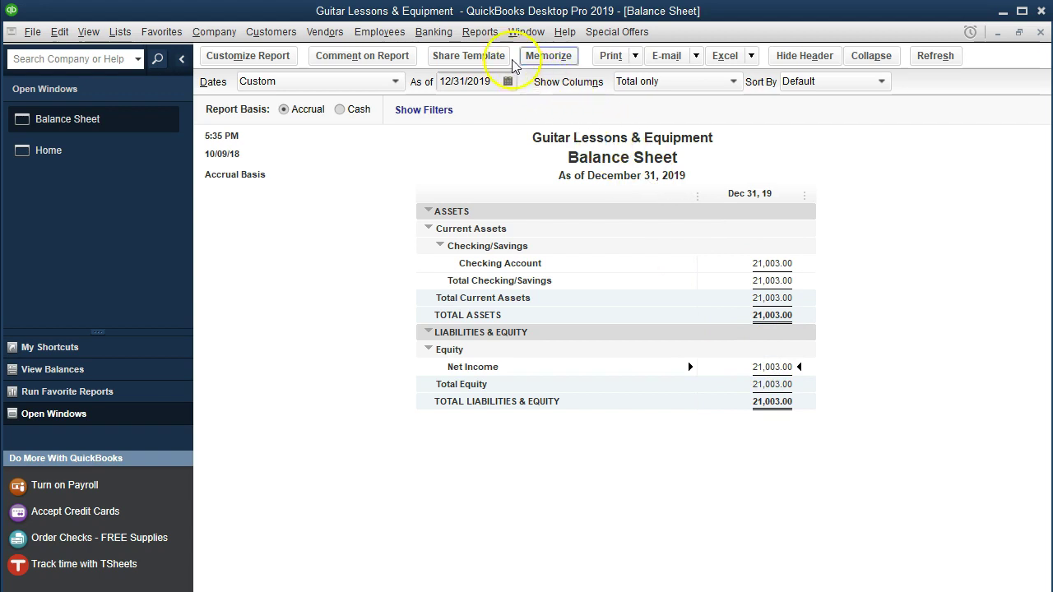
Open the Profit & Loss Standard report and set its date range to 01/01/2019 through 12/31/2019
click(479, 32)
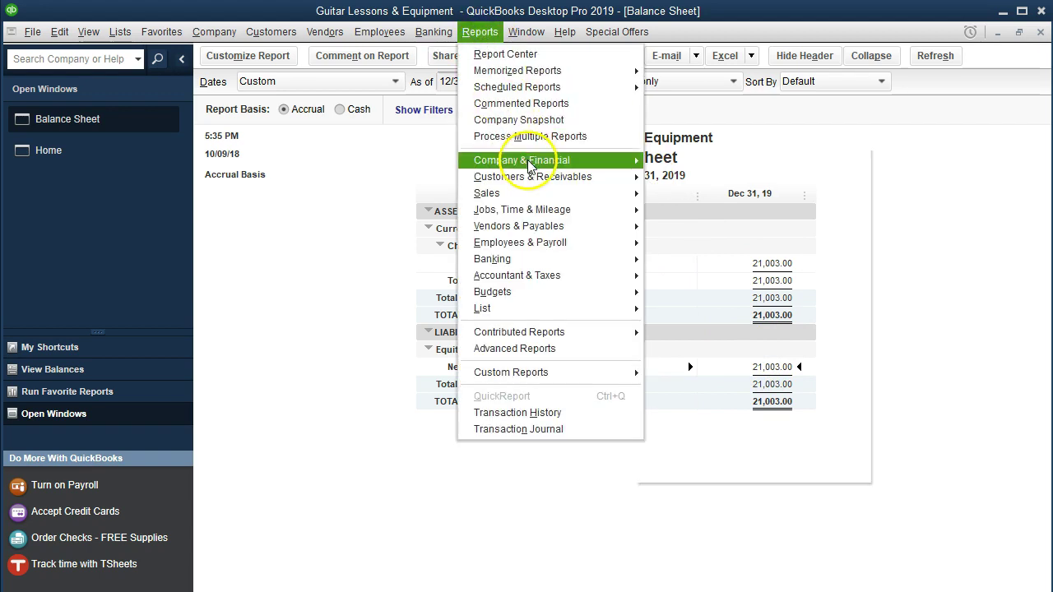
mouse_move(534, 160)
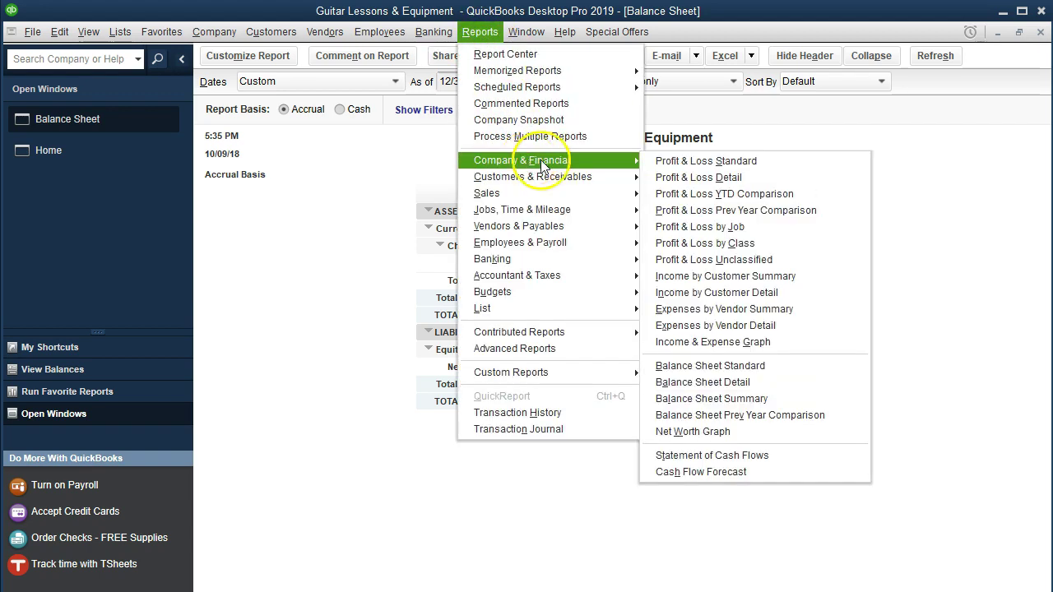
click(658, 160)
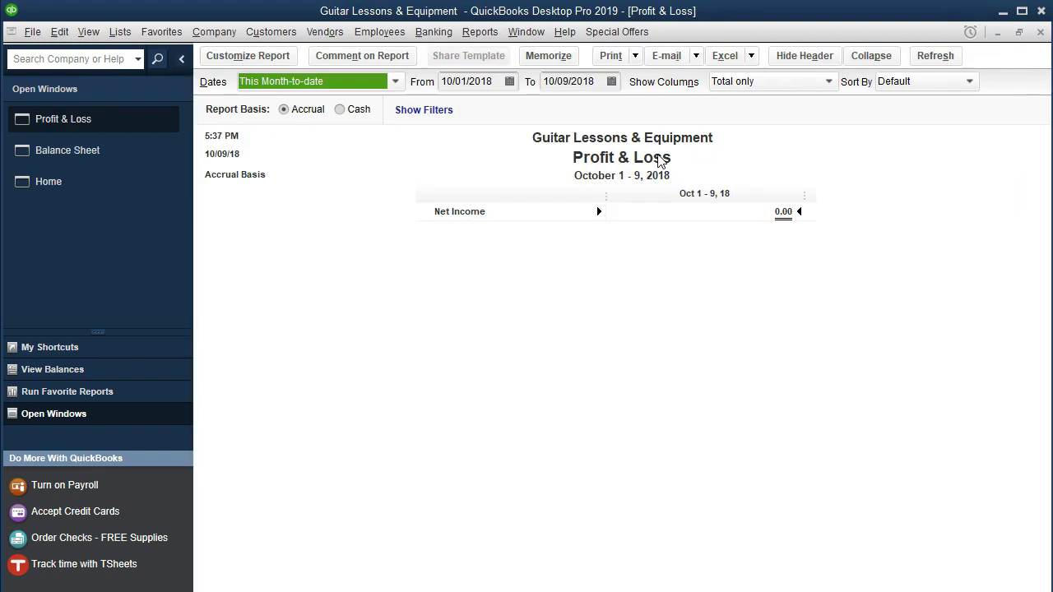
key(Tab)
text(01)
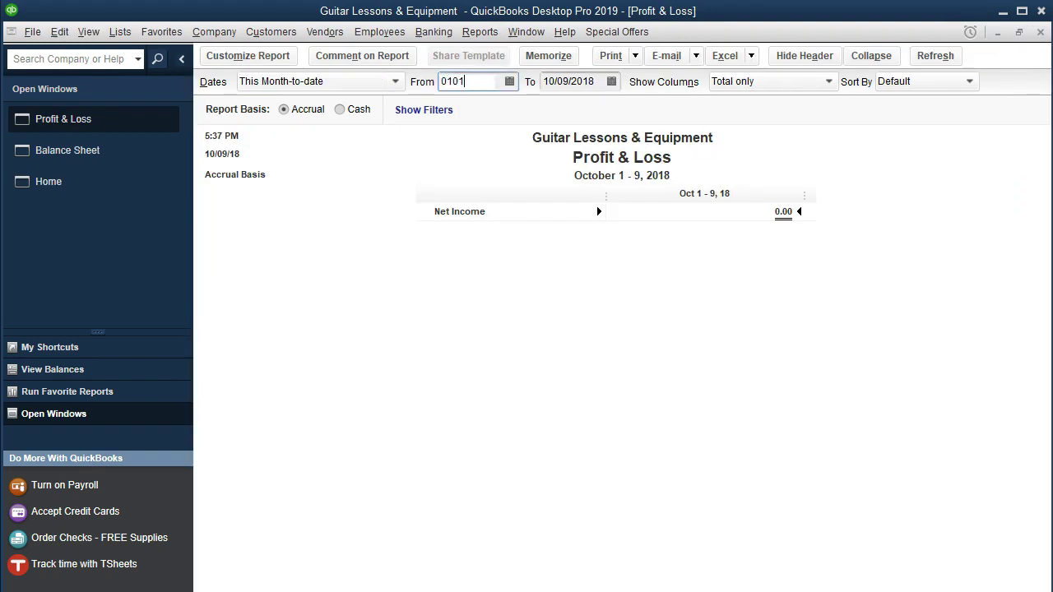
text(/01/2019)
key(Tab)
text(1)
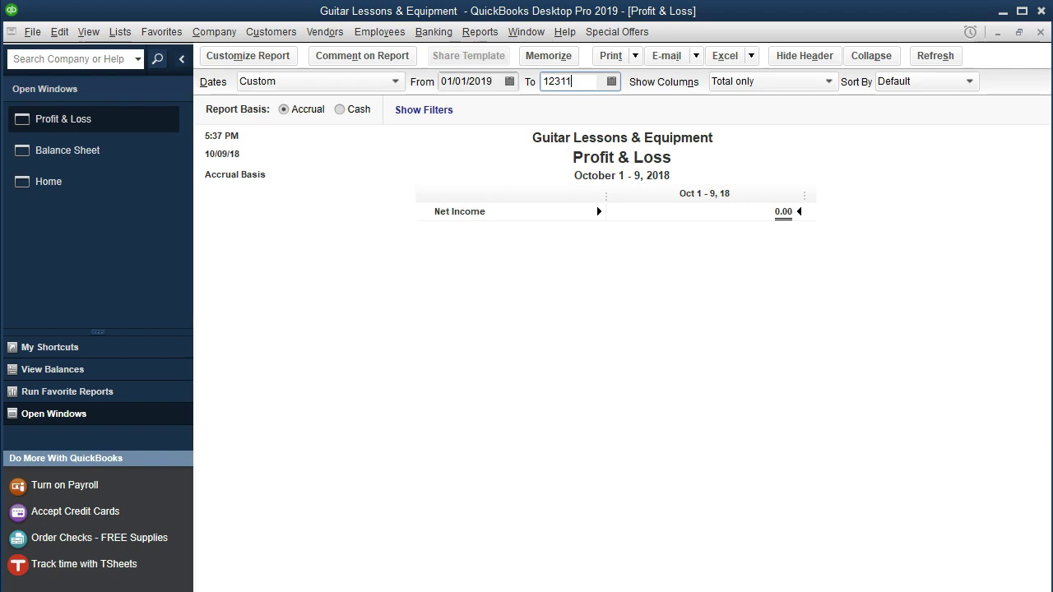
text(2/31/2019)
key(Tab)
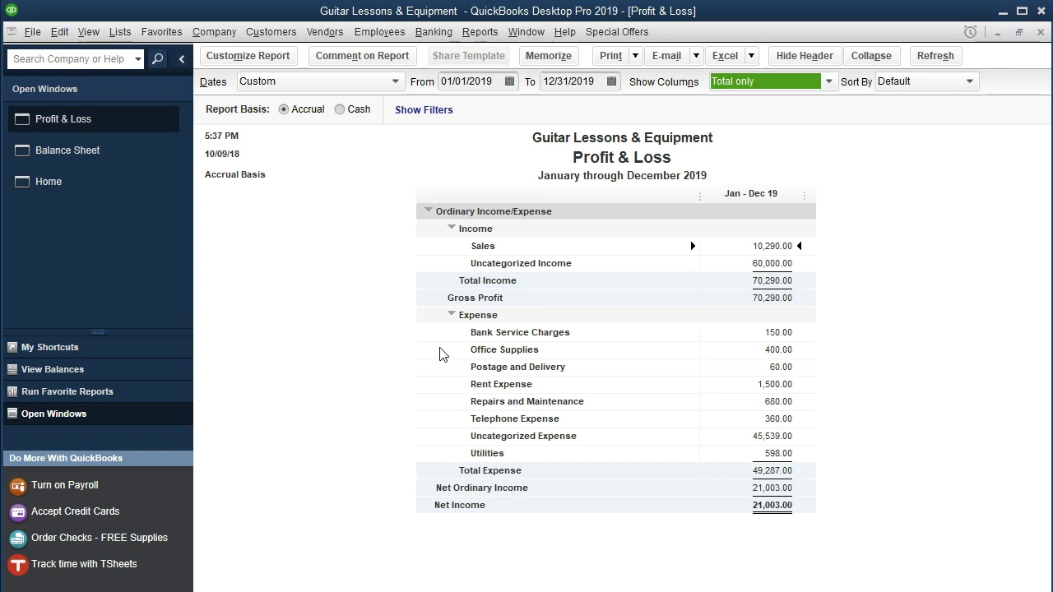
Open the transaction detail behind Uncategorized Income on the Profit & Loss report
click(800, 248)
double_click(773, 263)
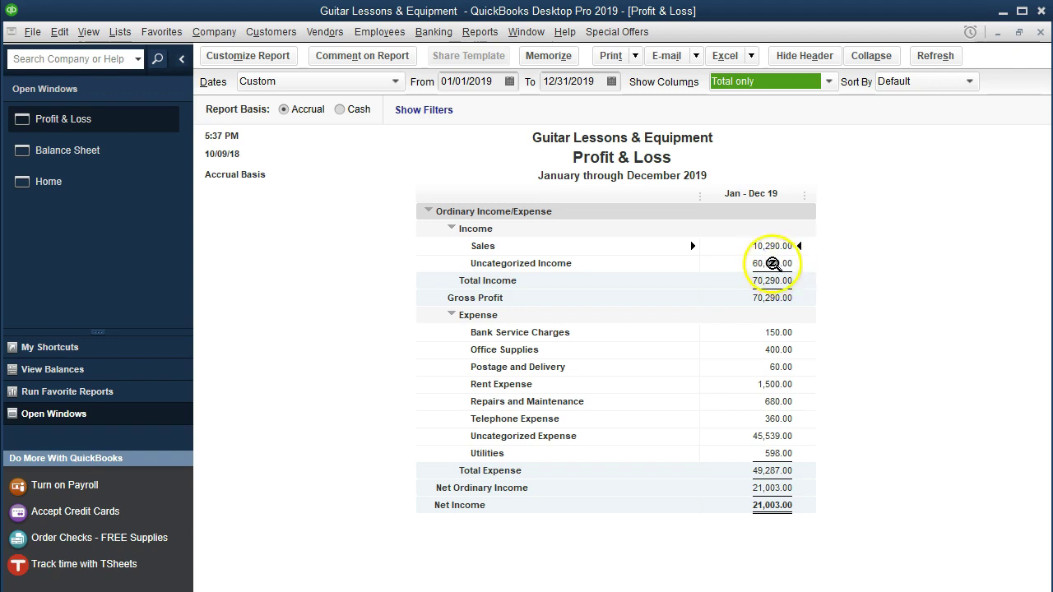
double_click(740, 265)
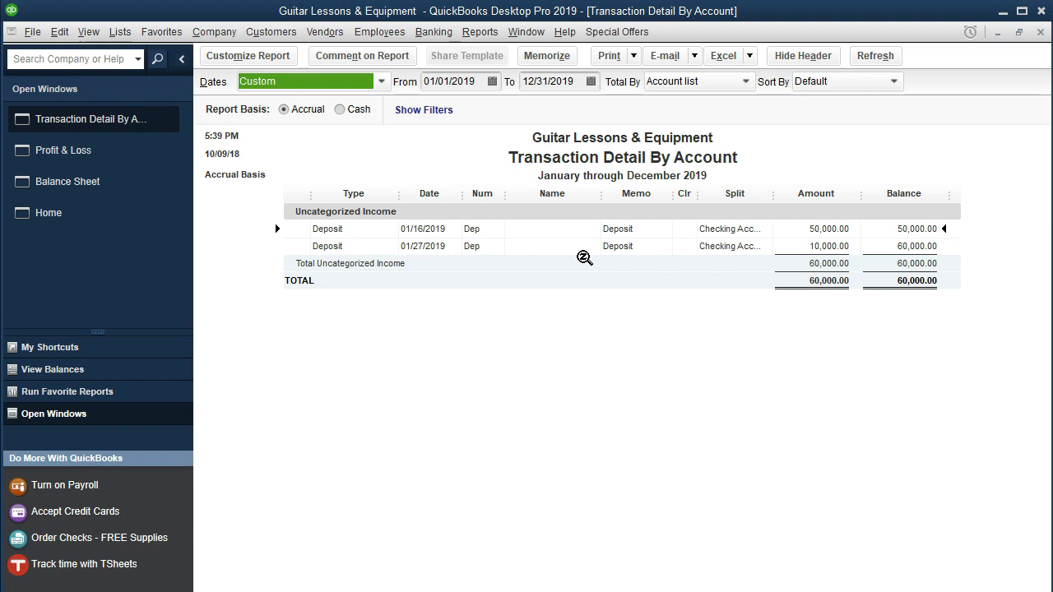
View the 01/16/2019 uncategorized deposit, closing it and the transaction detail to return to the Profit & Loss report
double_click(804, 228)
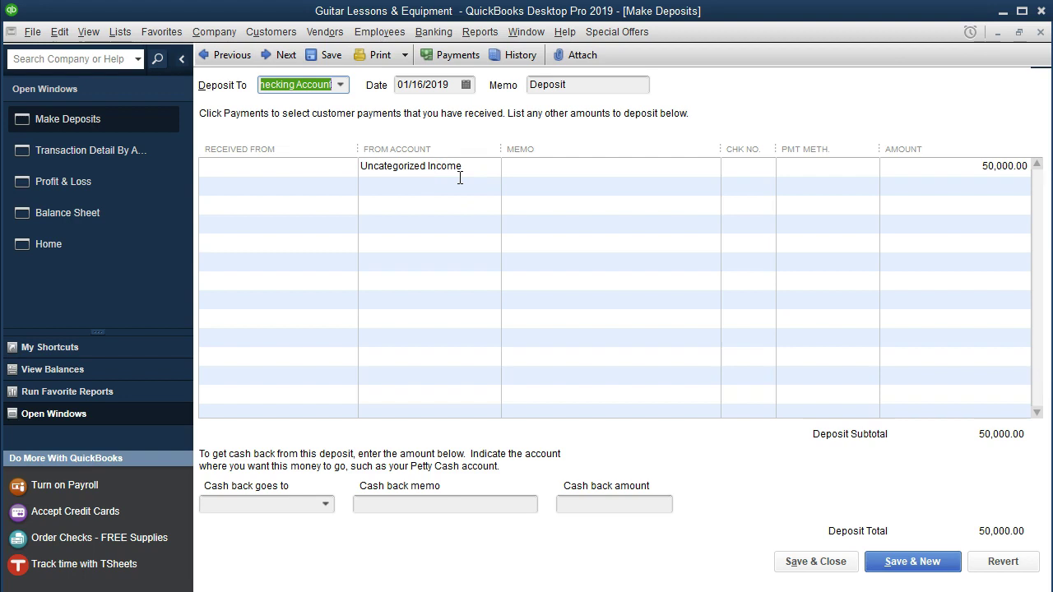
click(1040, 33)
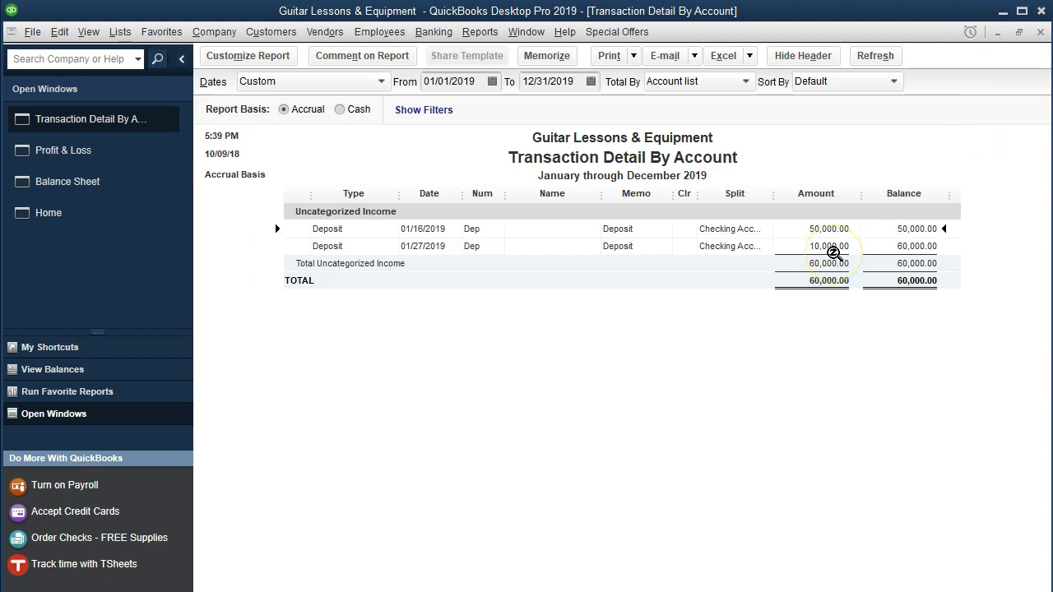
click(1041, 33)
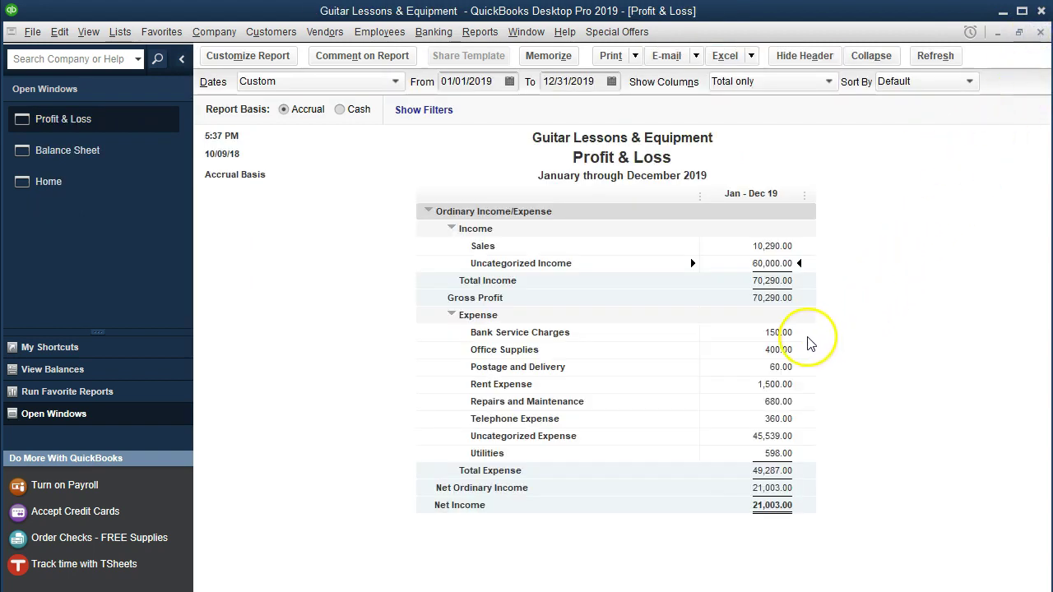
Drill down from Bank Service Charges on the Profit & Loss report to the underlying Wells Fargo Bank check
double_click(752, 334)
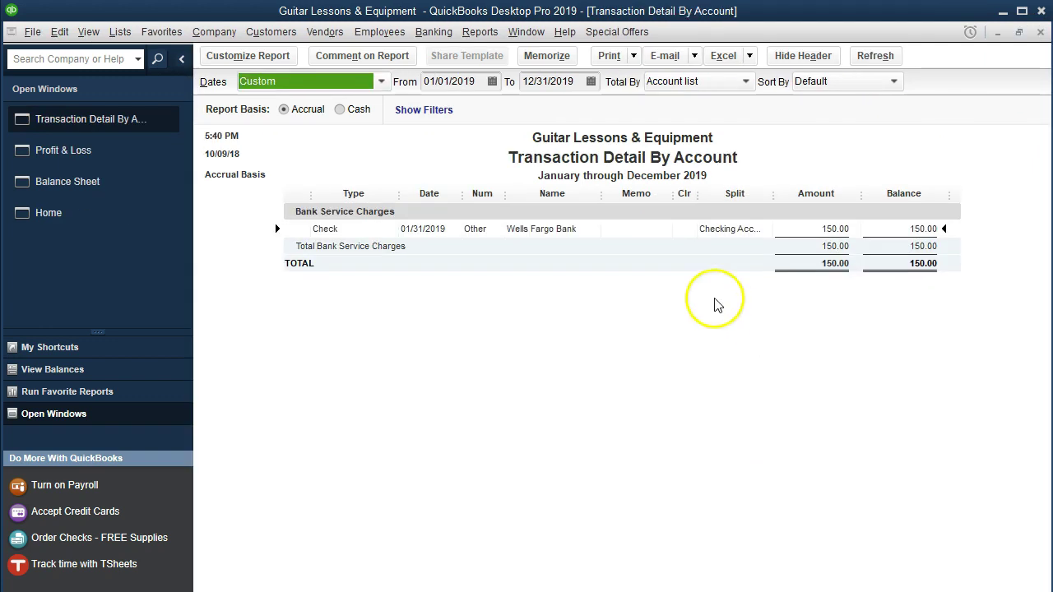
double_click(806, 228)
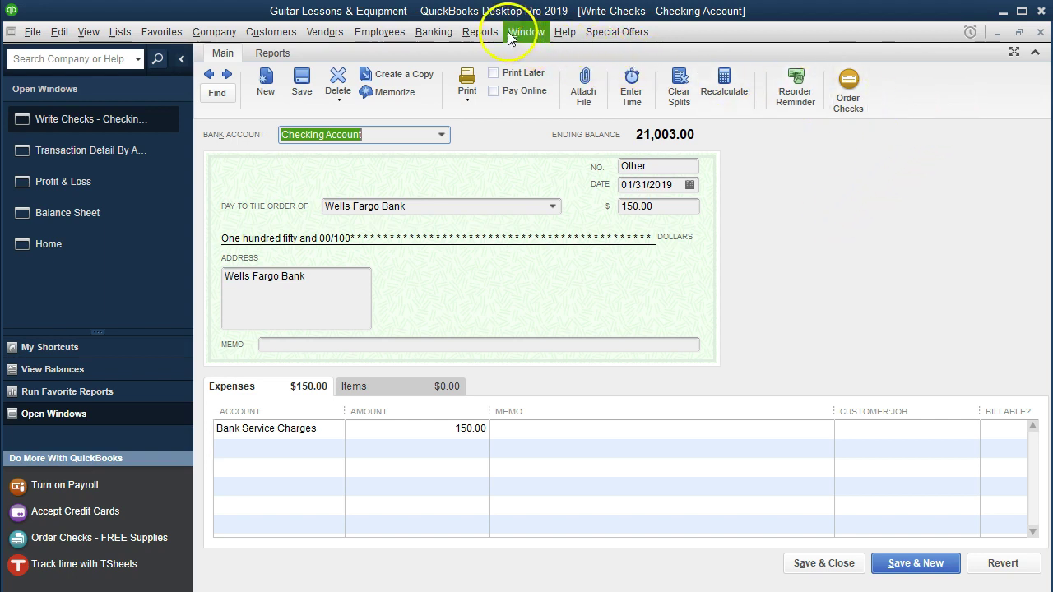
Open the register of the Checking Account
click(485, 32)
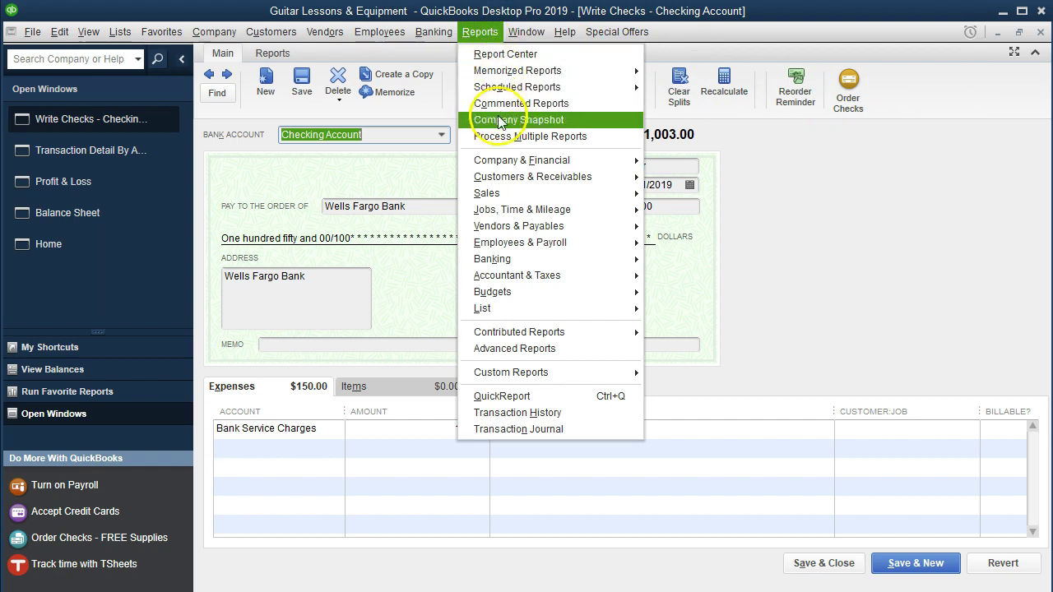
mouse_move(576, 164)
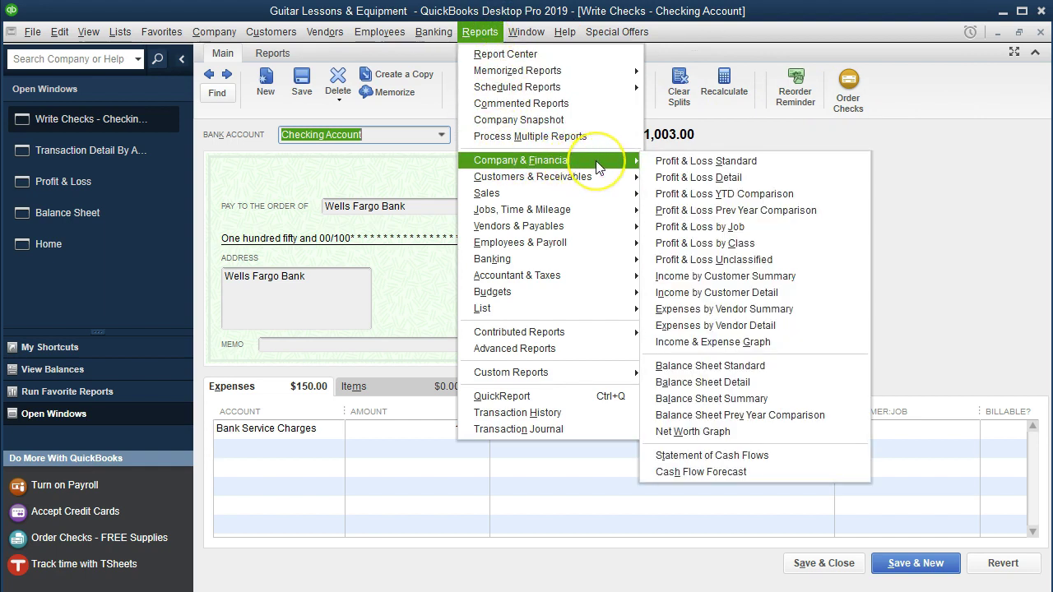
mouse_move(433, 30)
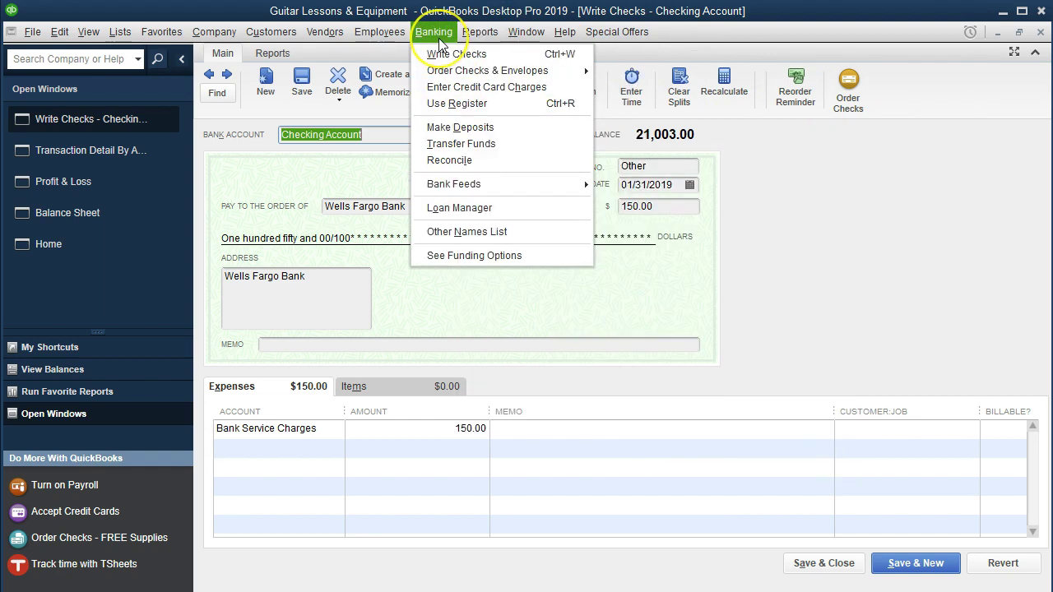
click(475, 105)
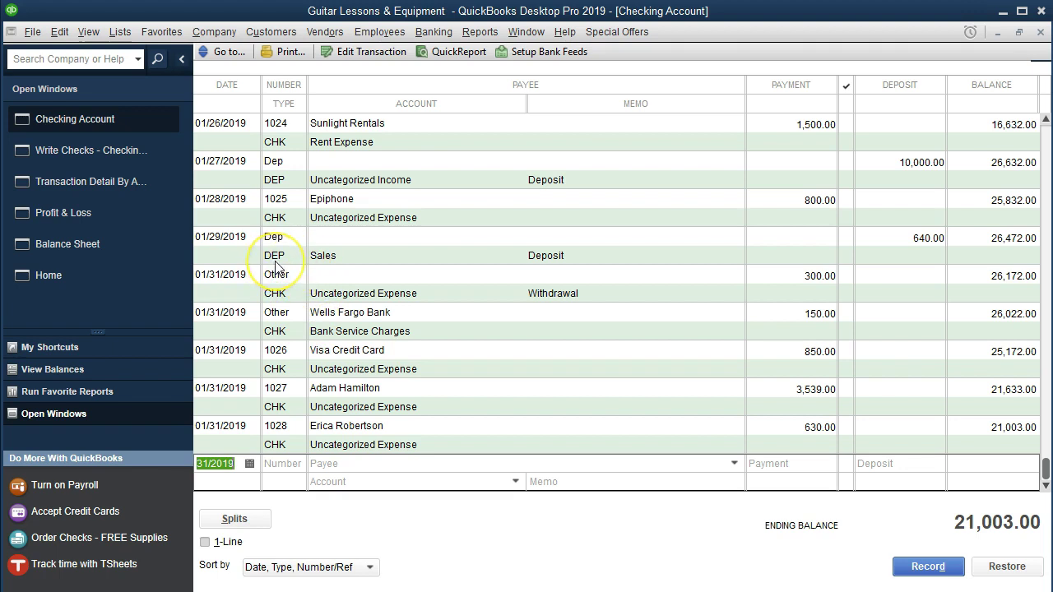
View the 01/28/2019 Epiphone check and the 01/29/2019 Sales deposit from the register, closing each one
double_click(286, 220)
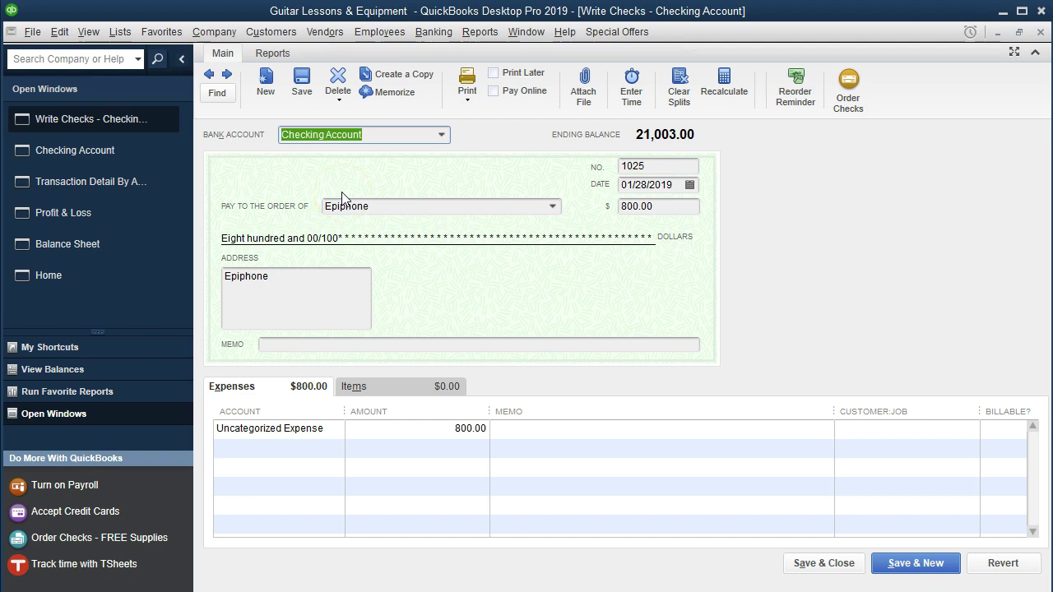
click(1039, 32)
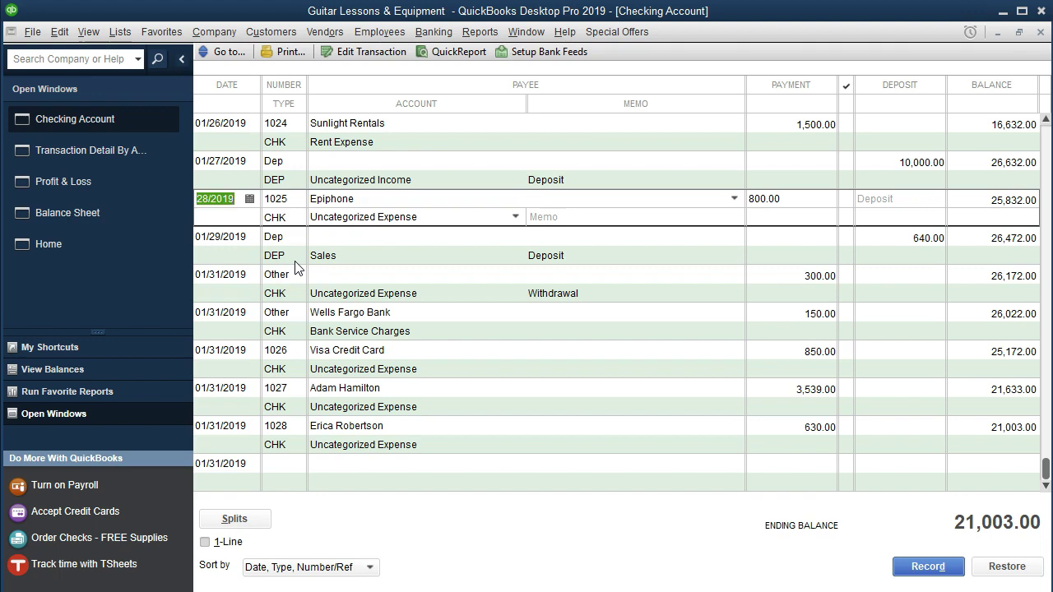
click(296, 268)
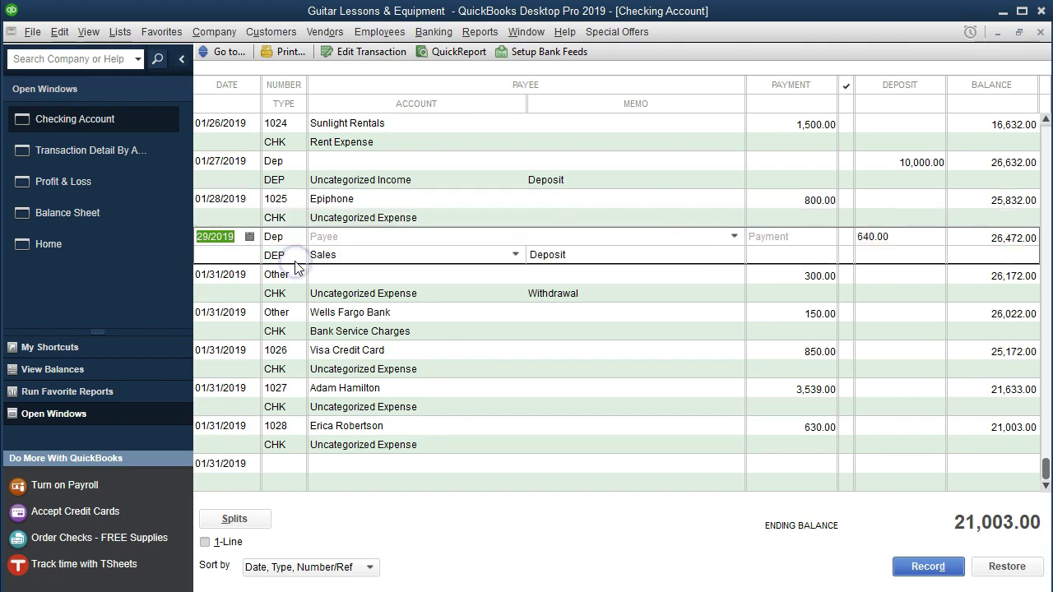
double_click(296, 263)
click(318, 235)
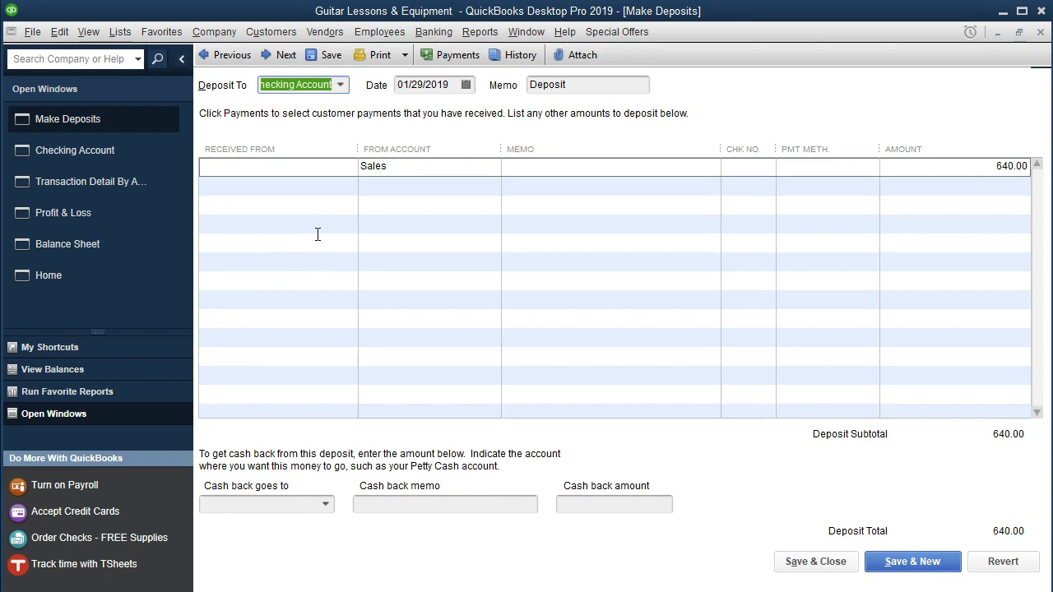
click(1040, 34)
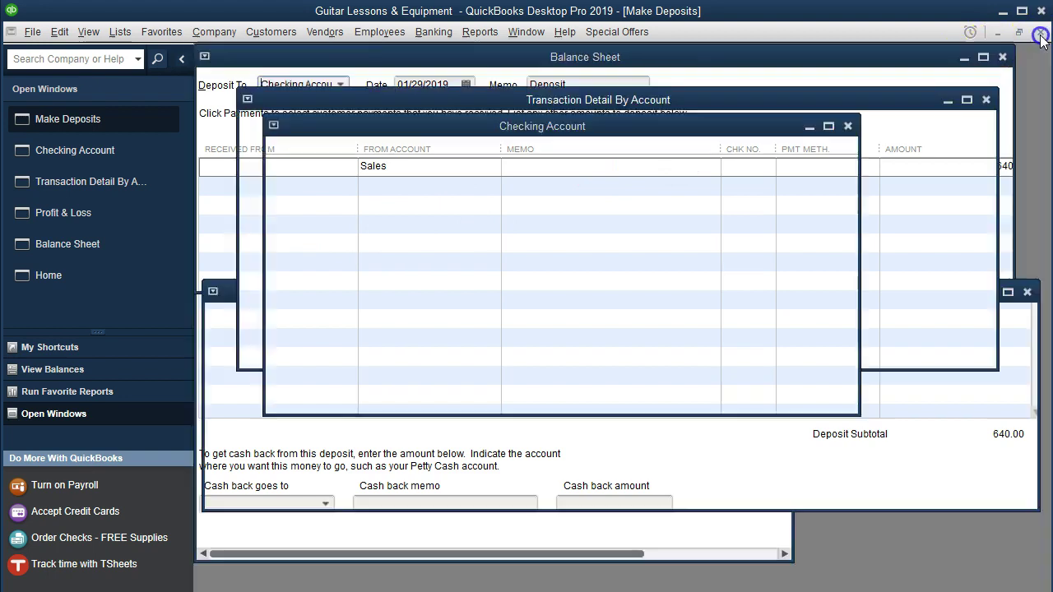
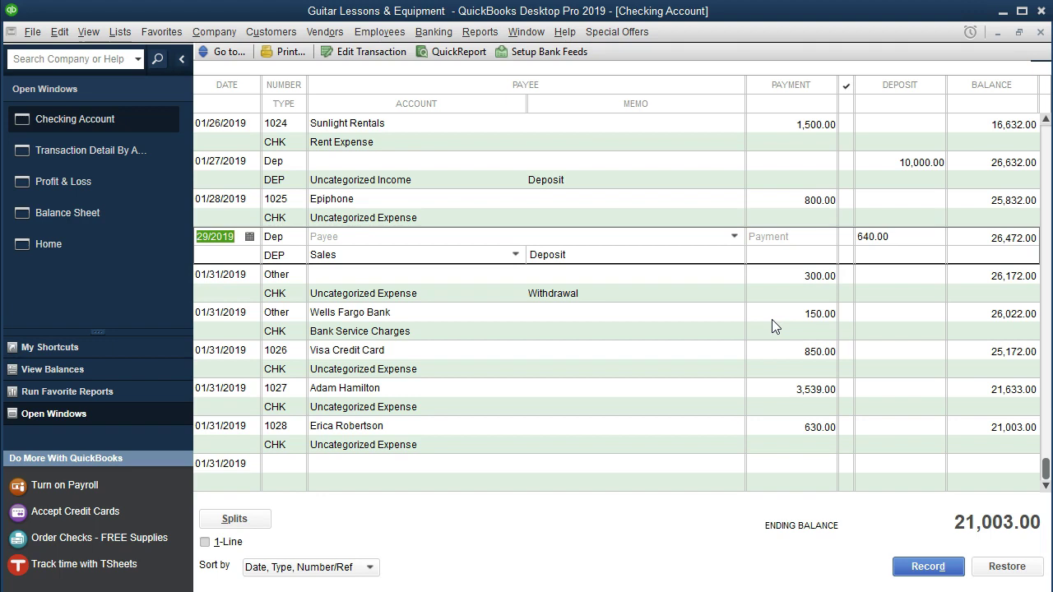
Close the Bank Service Charges transaction detail and return to the Profit & Loss report
click(116, 161)
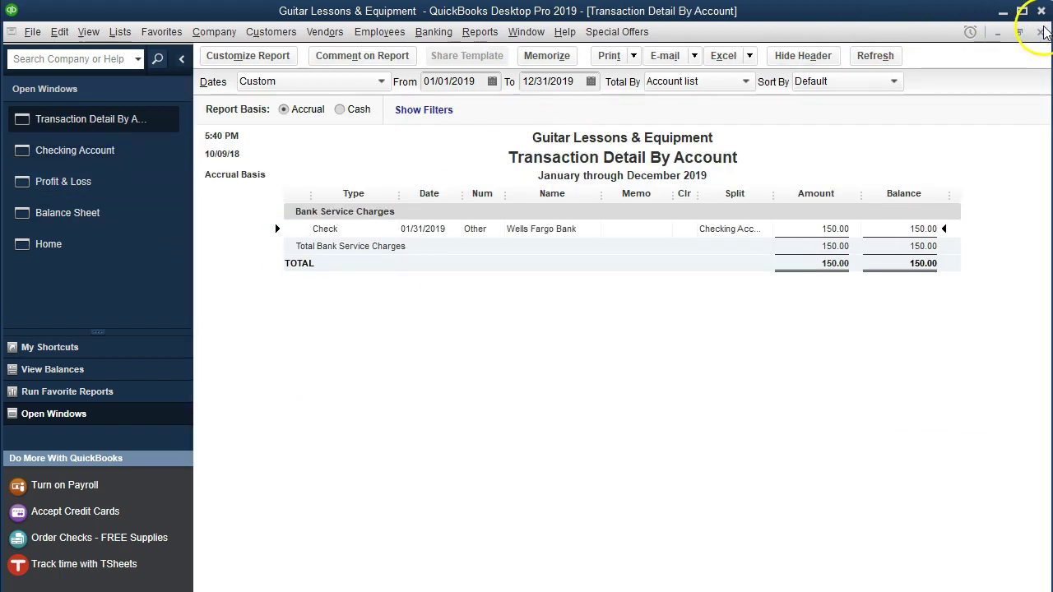
click(1040, 31)
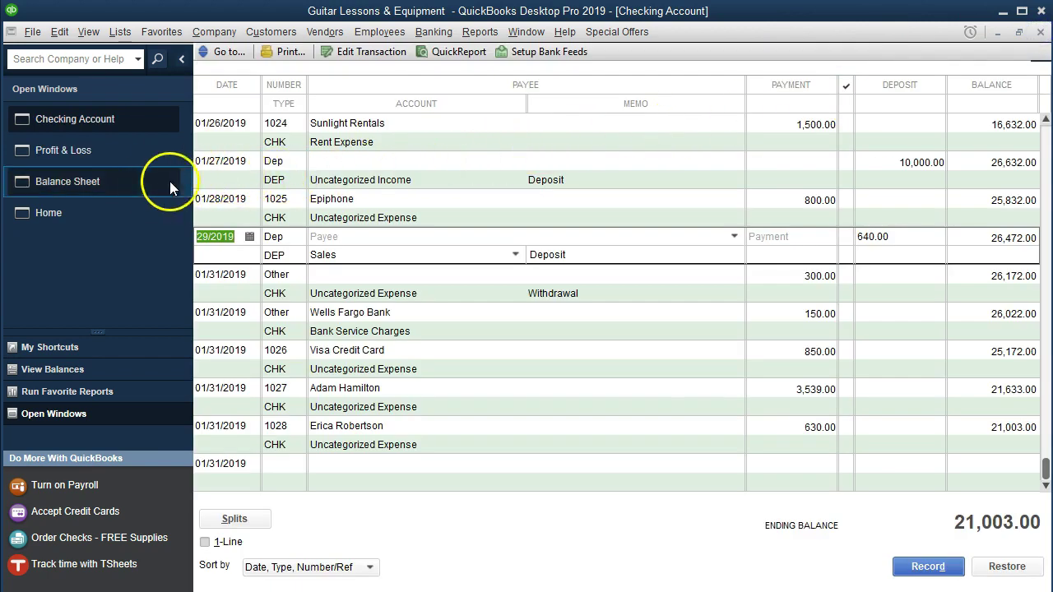
click(110, 164)
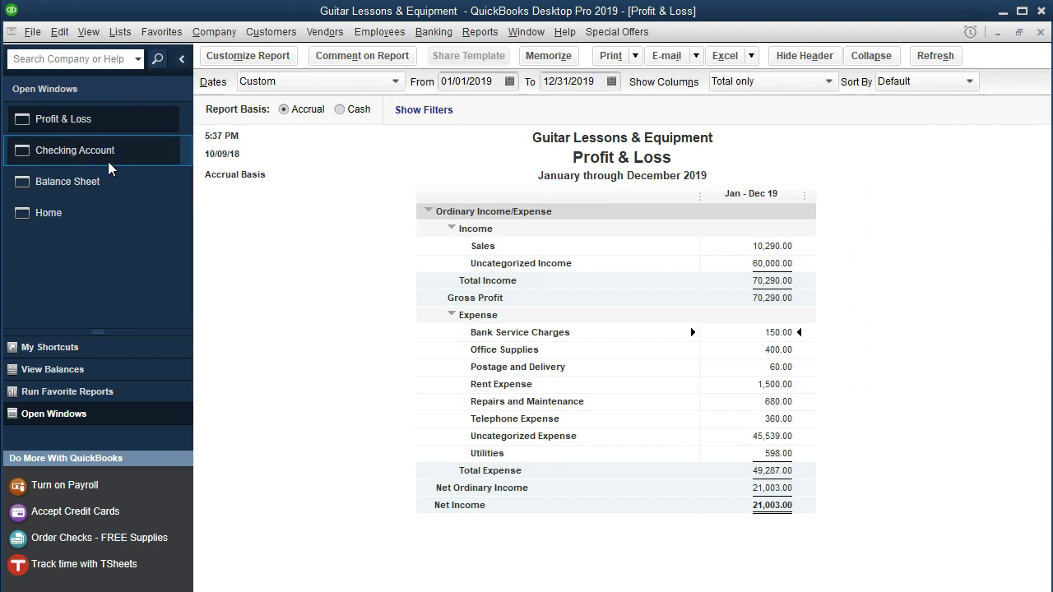
Open the transaction detail behind Uncategorized Expense on the Profit & Loss report and widen its Name column
click(756, 348)
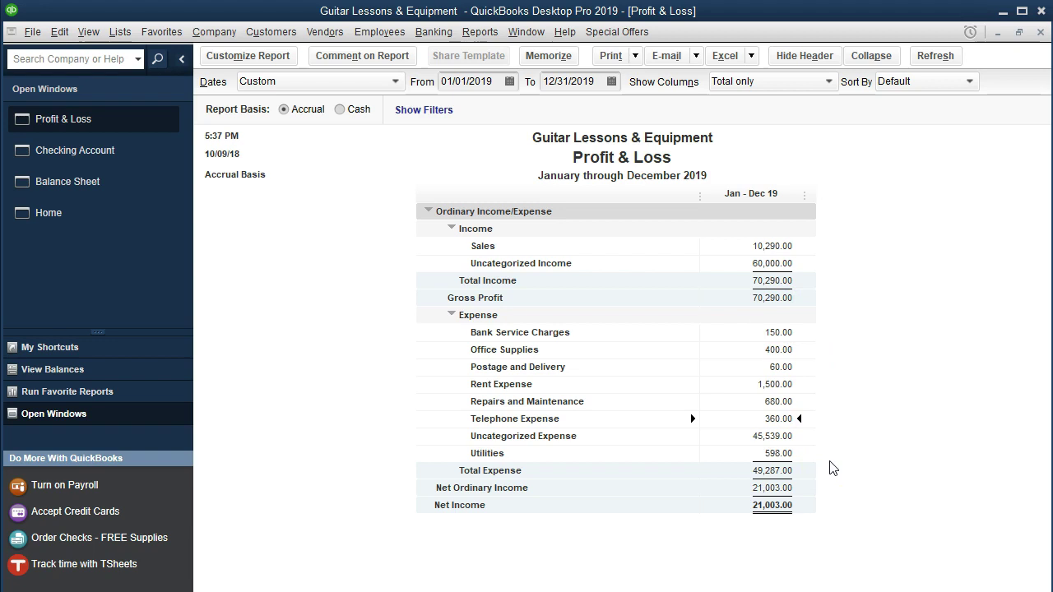
click(758, 436)
click(734, 435)
double_click(734, 434)
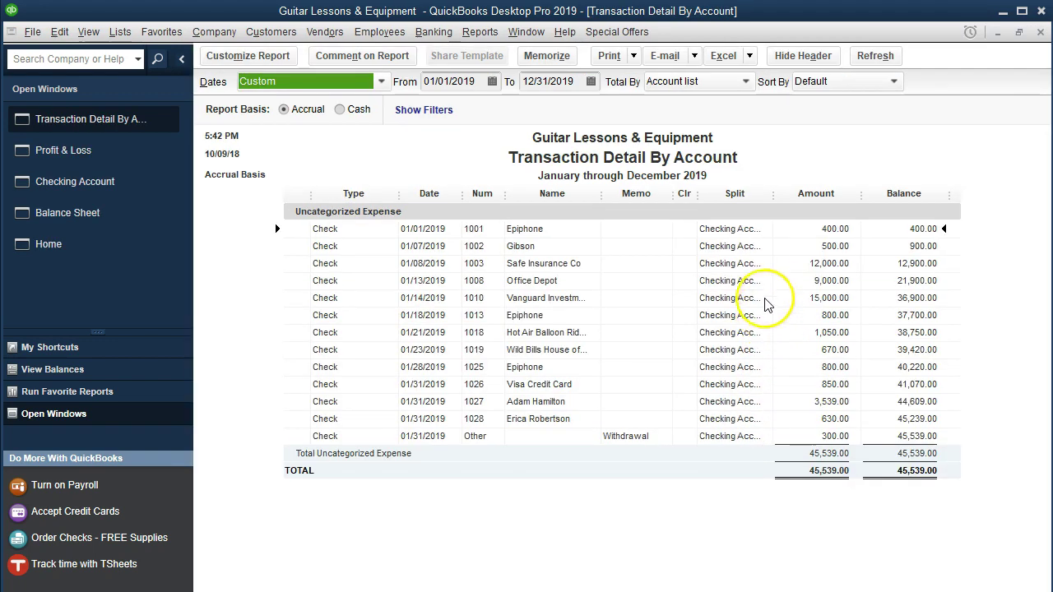
drag(606, 195, 627, 195)
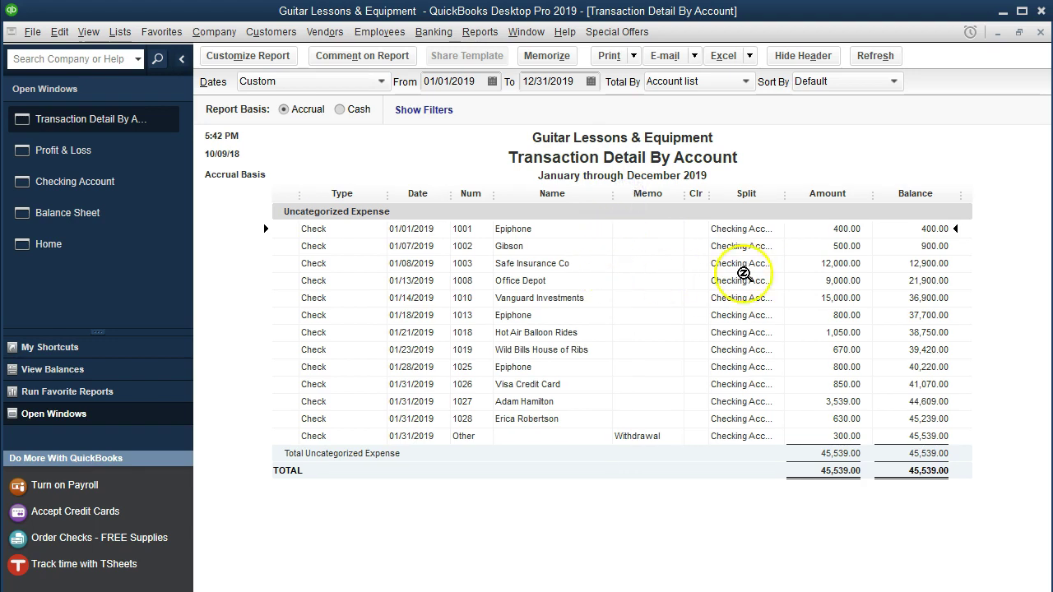
View the 01/01/2019 Epiphone check 1001, closing it and the transaction detail to return to the Profit & Loss report
click(808, 266)
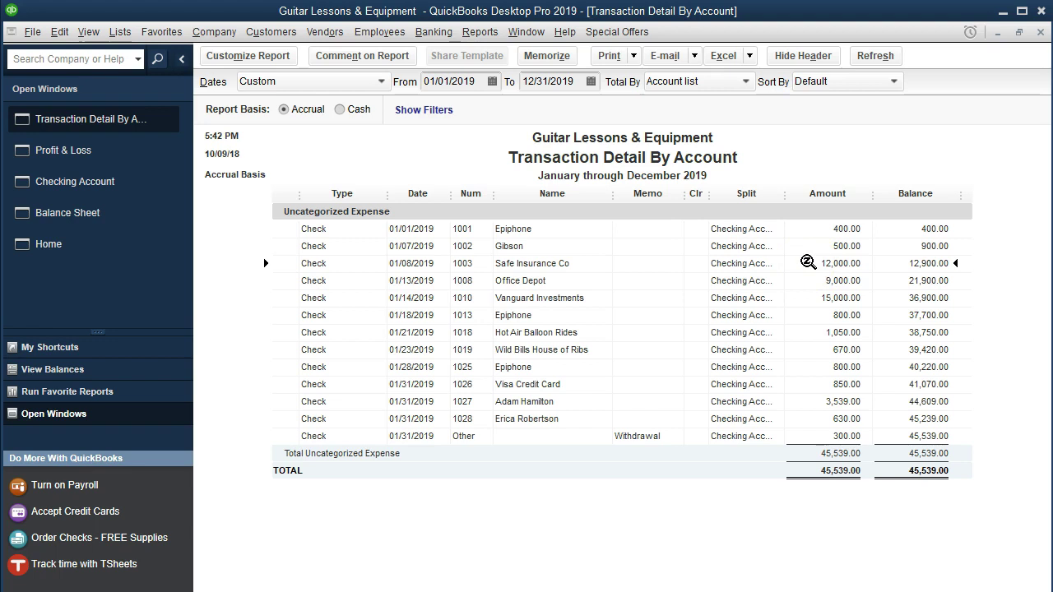
click(810, 297)
click(812, 331)
double_click(827, 230)
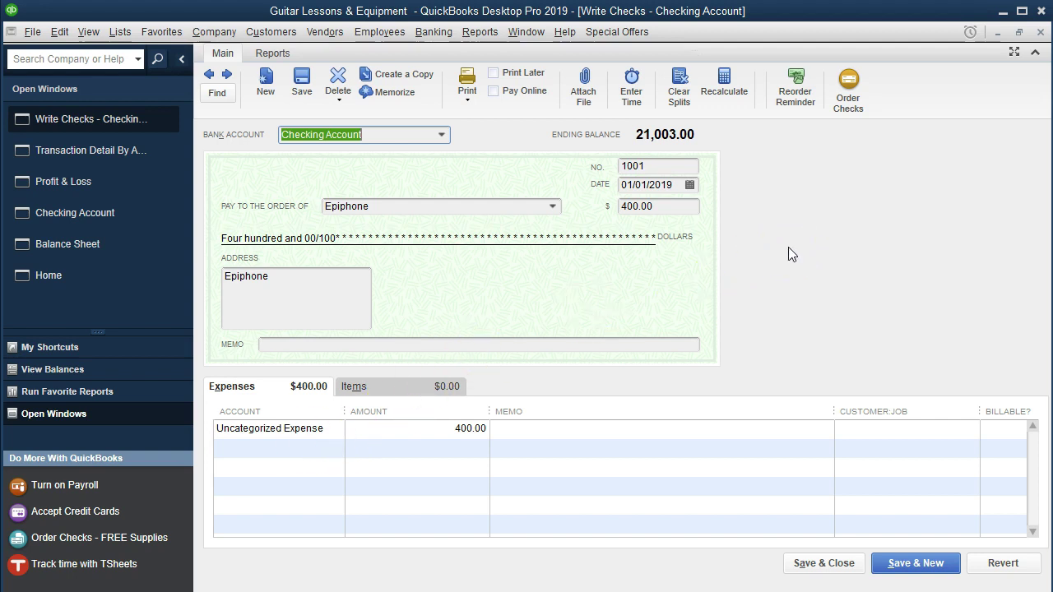
click(1040, 33)
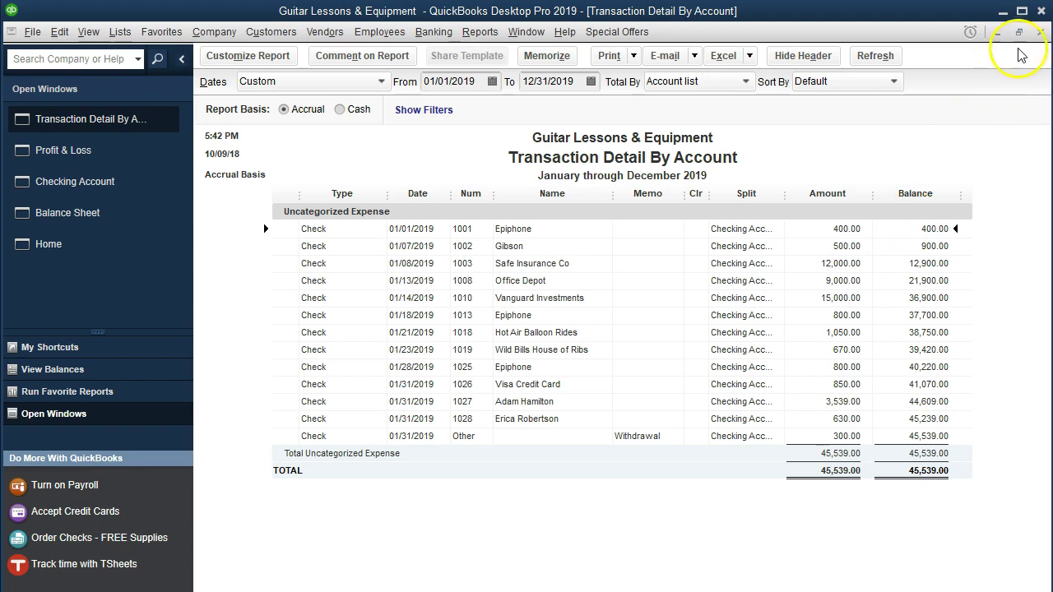
click(1039, 31)
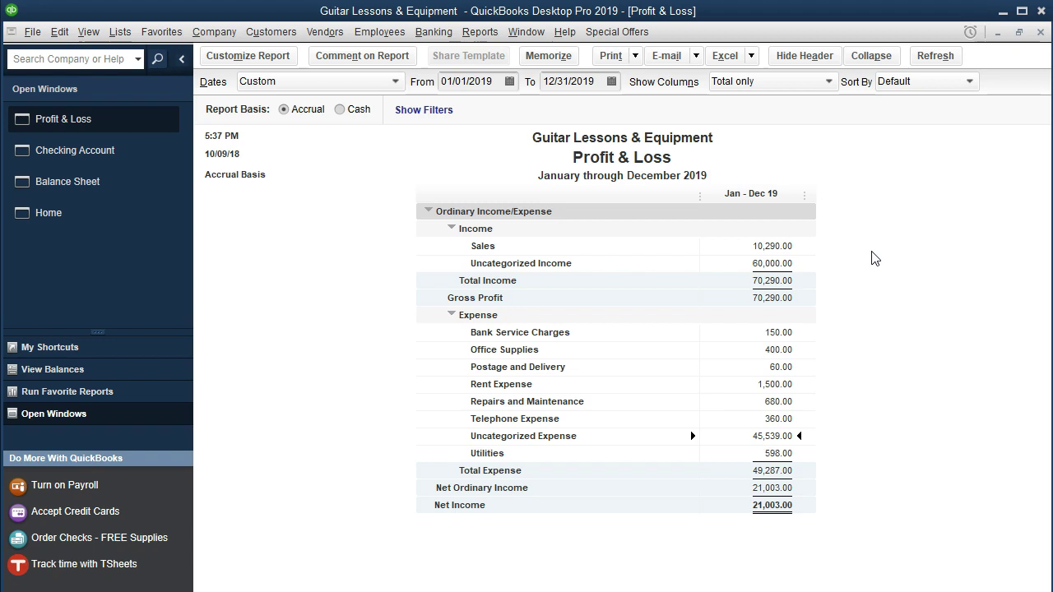
Select the Uncategorized Income amount on the Profit & Loss report
click(843, 321)
click(769, 263)
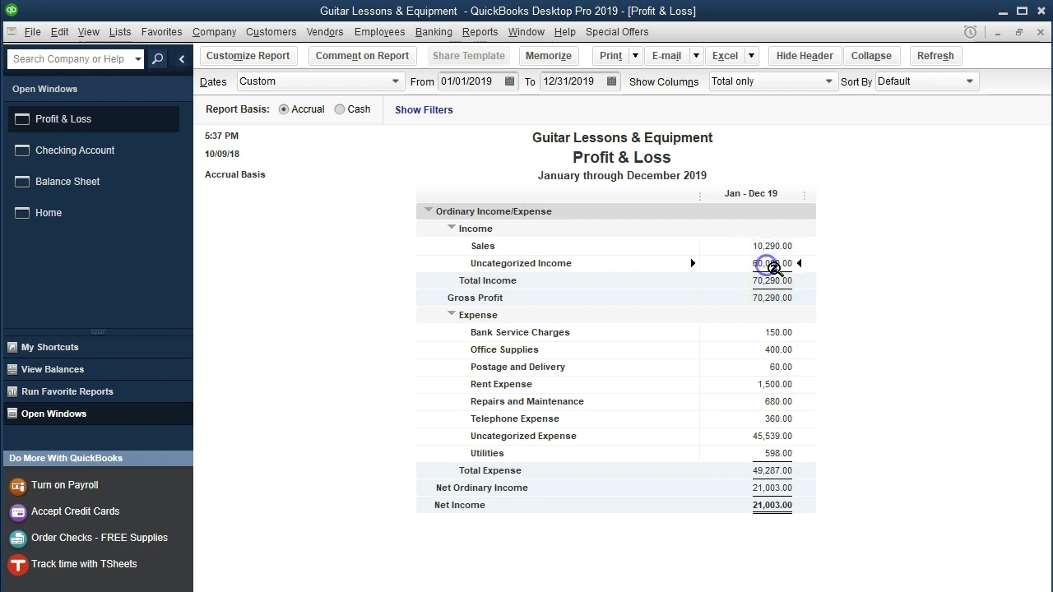